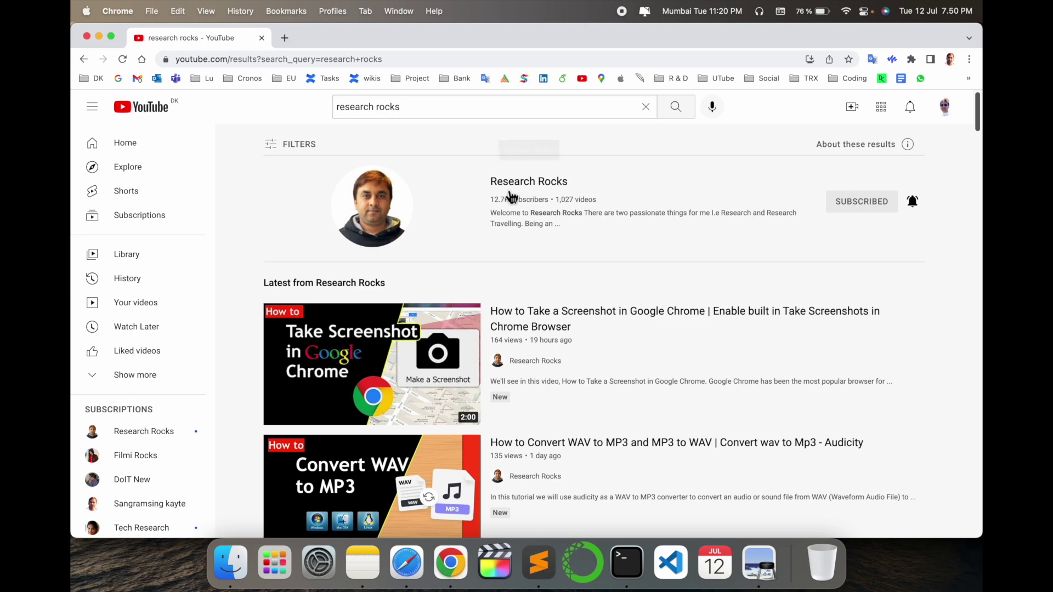
Step: Leave the Preview title image and open the Research Rocks channel from the YouTube results
left_click(509, 186)
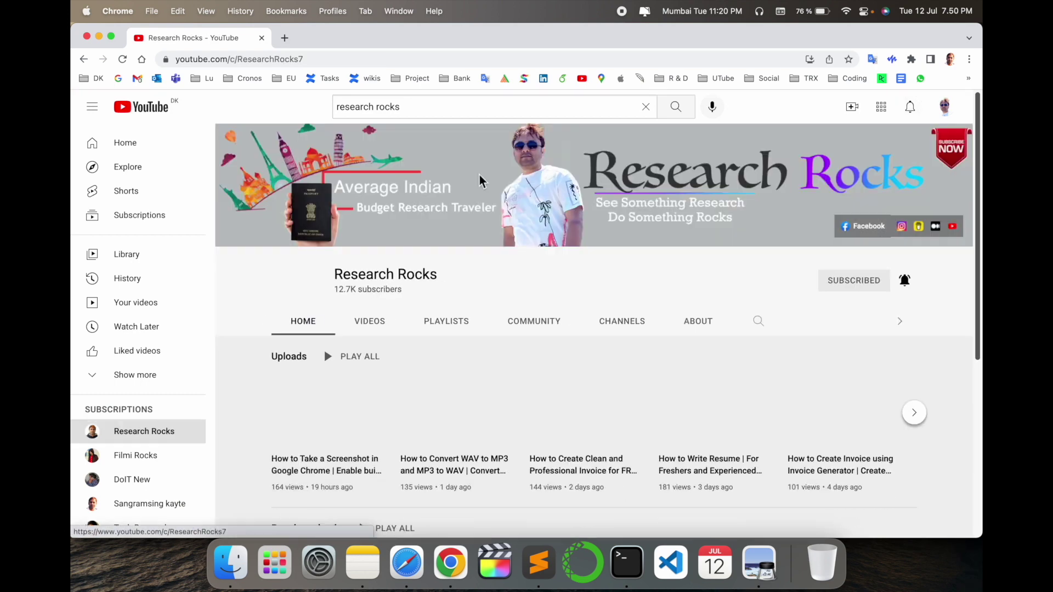
Step: Search Google for 'payoneer' in a new tab and select the official Payoneer result
left_click(284, 38)
type("payoneer")
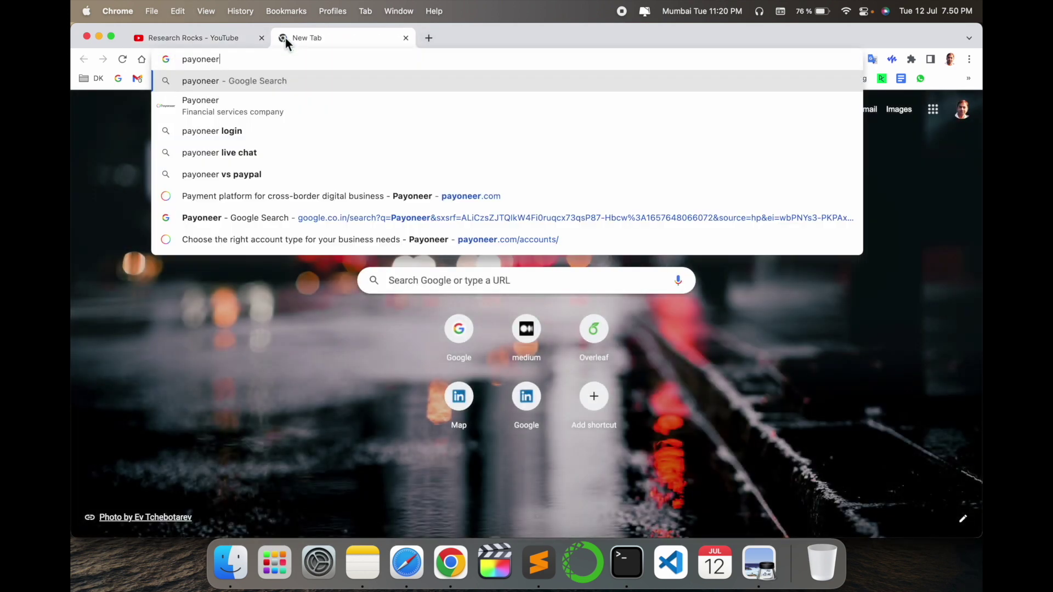
key("Return")
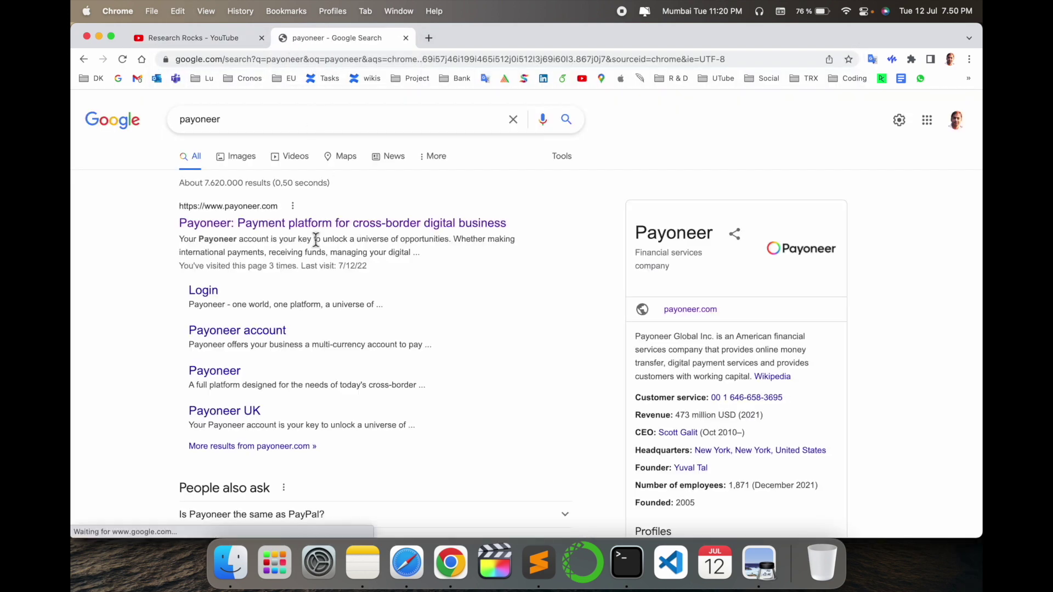
left_click(263, 236)
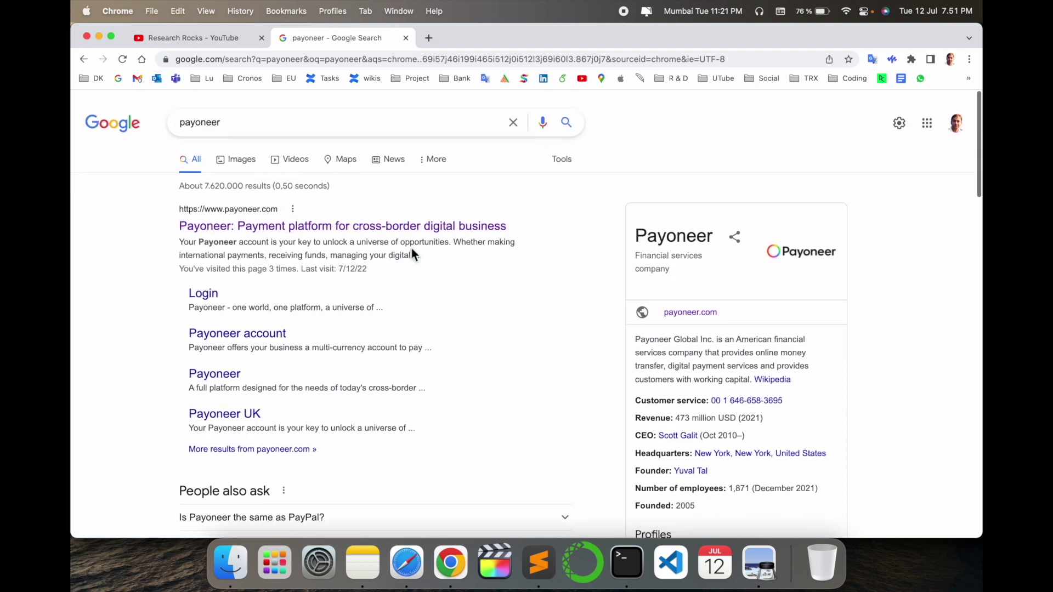
Step: Open payoneer.com, scroll through the whole homepage, then return to the top
left_click(289, 225)
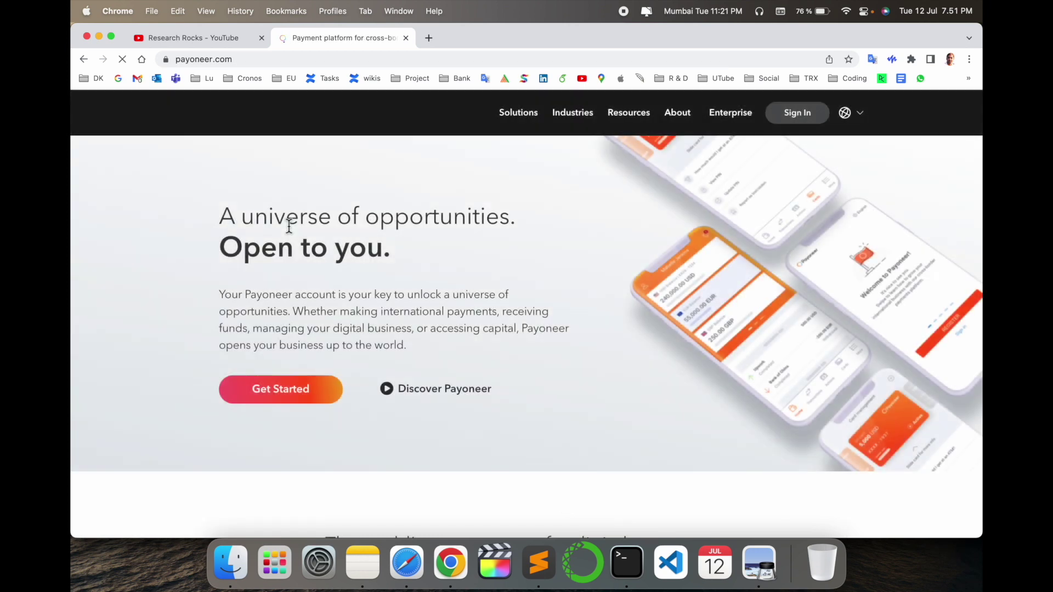
scroll(716, 293, "down", 5)
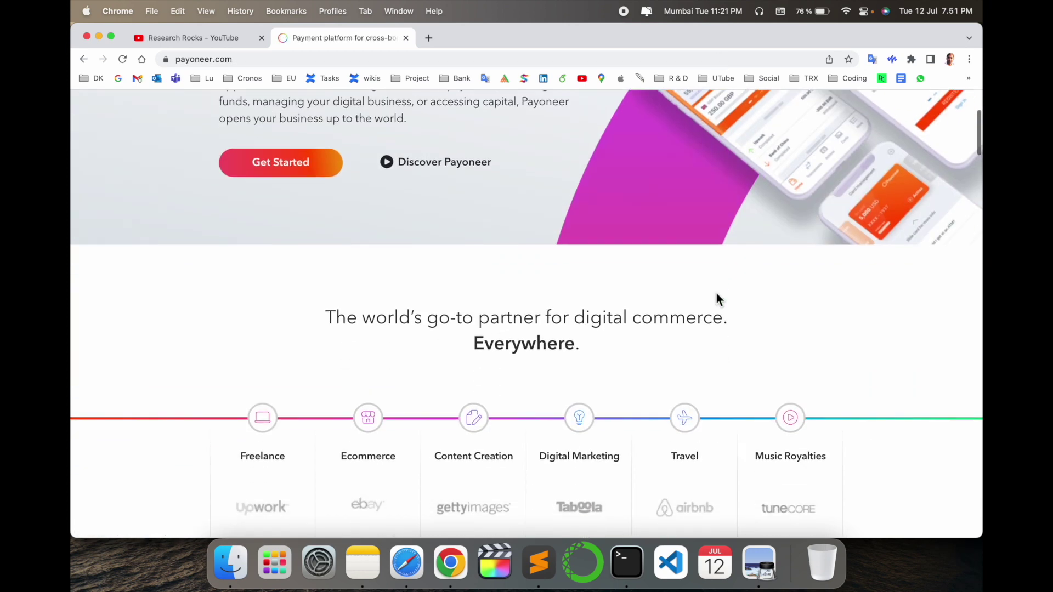
scroll(716, 293, "down", 5)
scroll(715, 292, "down", 5)
scroll(716, 292, "down", 5)
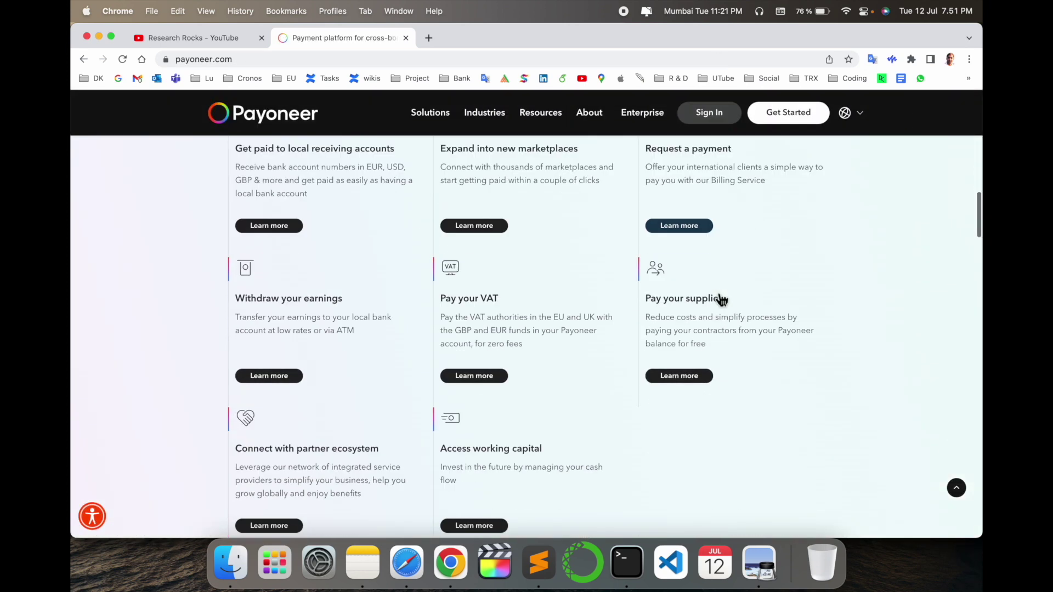
scroll(717, 292, "down", 5)
scroll(716, 292, "down", 1)
scroll(722, 296, "down", 5)
scroll(721, 296, "down", 4)
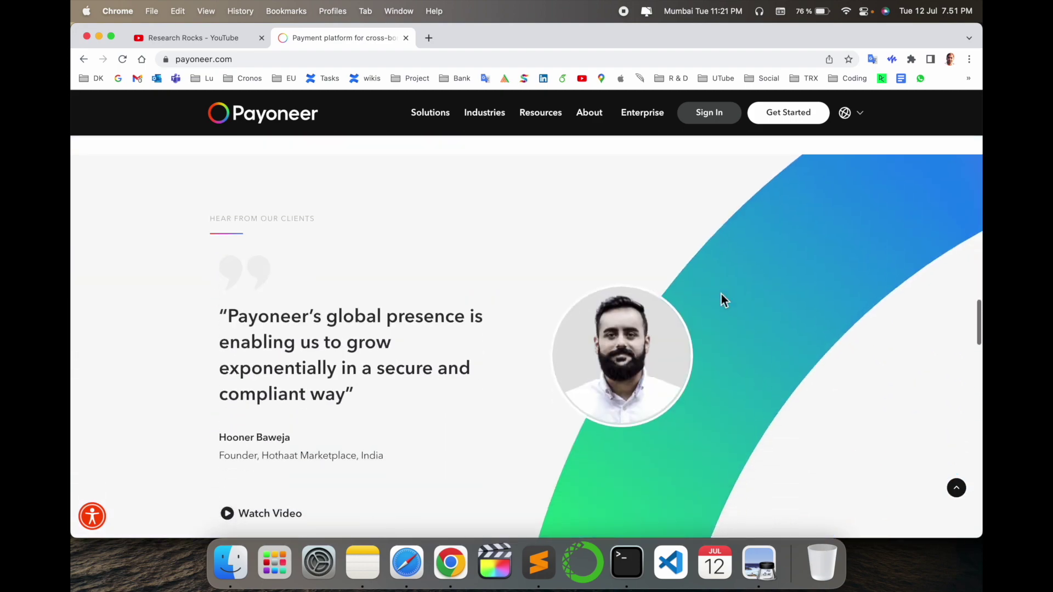
scroll(721, 296, "down", 1)
scroll(721, 296, "down", 8)
key("Home")
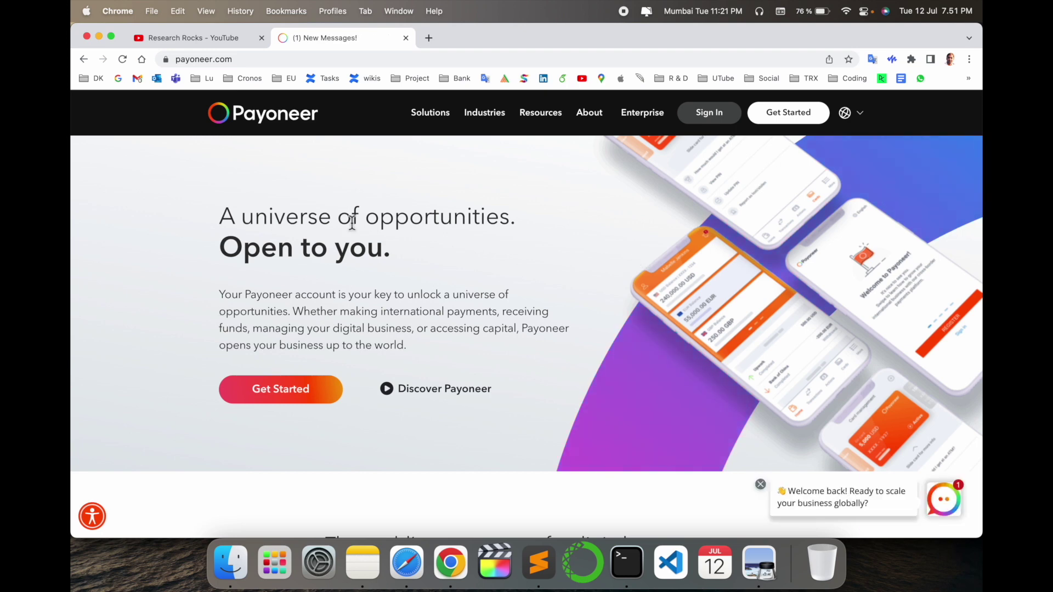
Step: Choose business type, international payments and $10,000–$20,000 monthly volume, then register for the recommended account
left_click(294, 400)
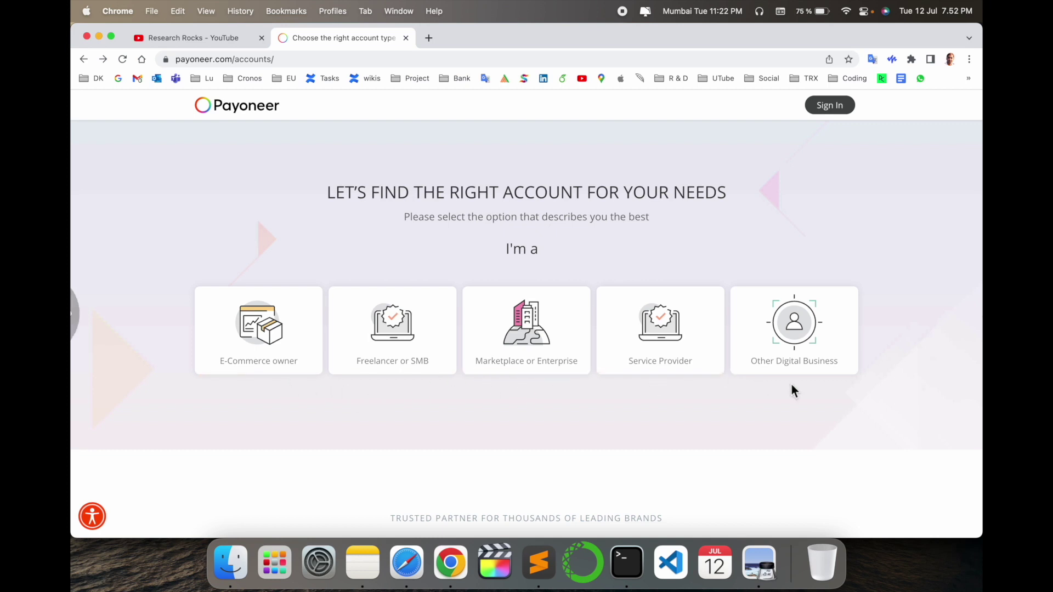
left_click(794, 339)
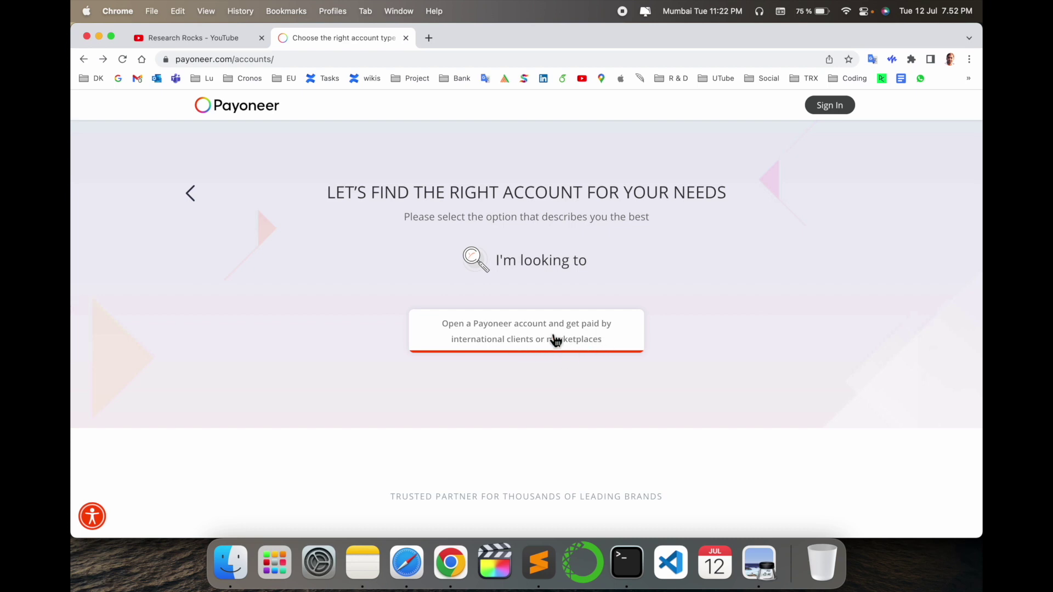
left_click(579, 340)
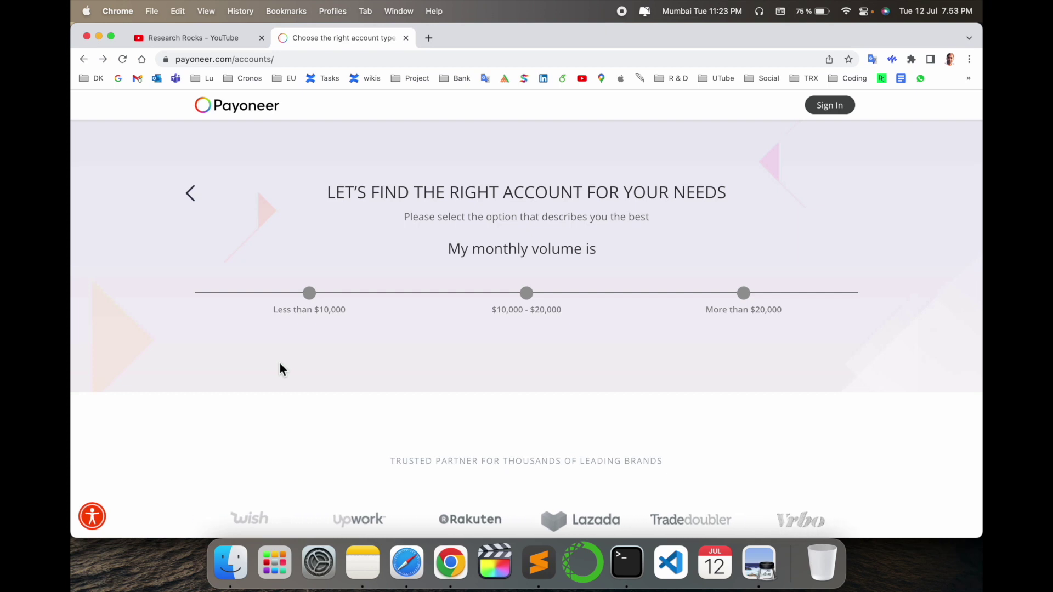
left_click(533, 298)
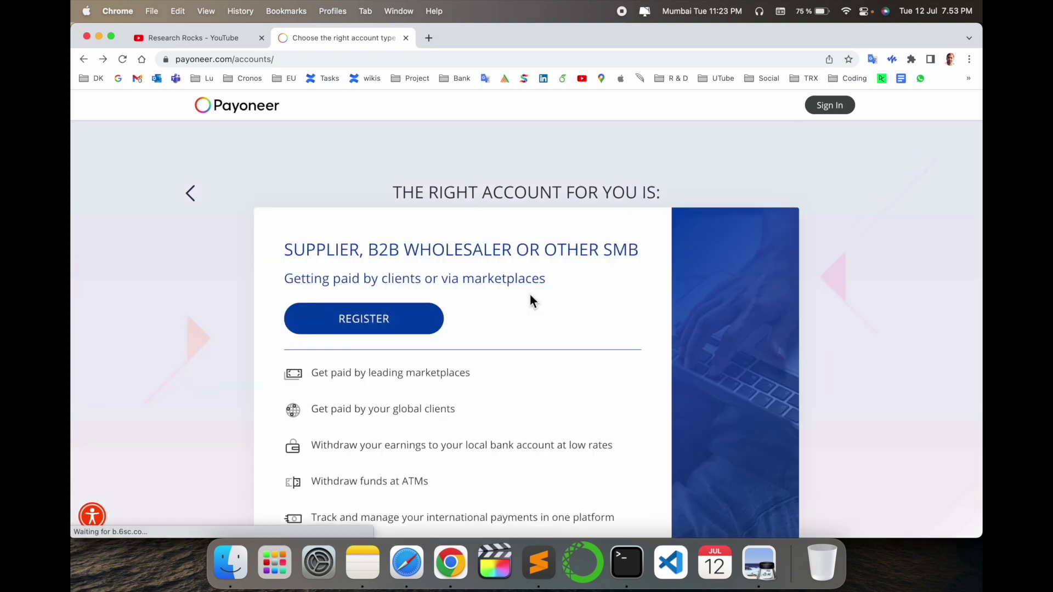
scroll(543, 436, "down", 2)
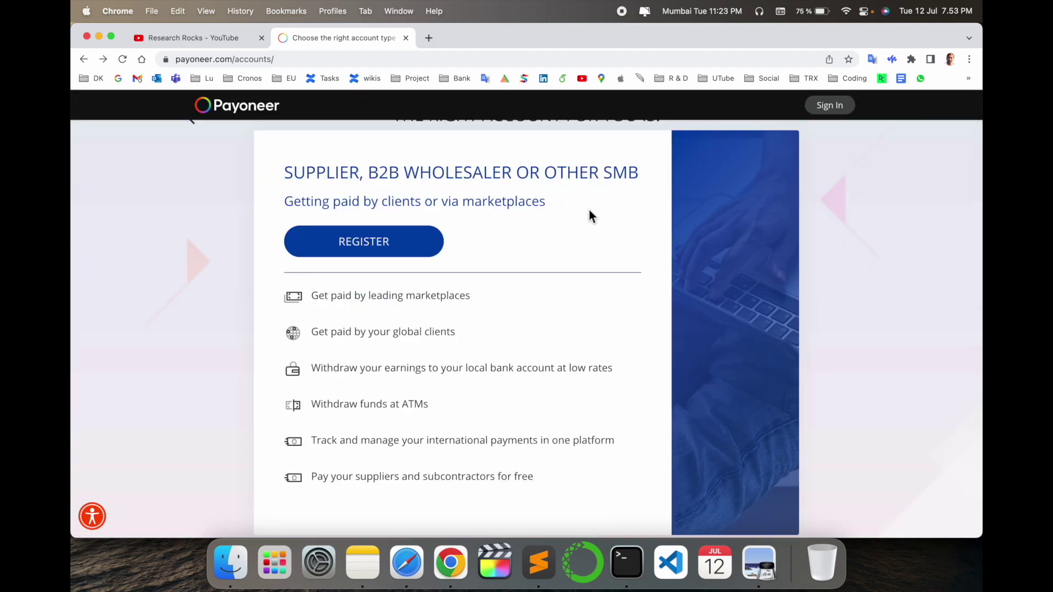
scroll(429, 282, "down", 1)
scroll(345, 353, "up", 1)
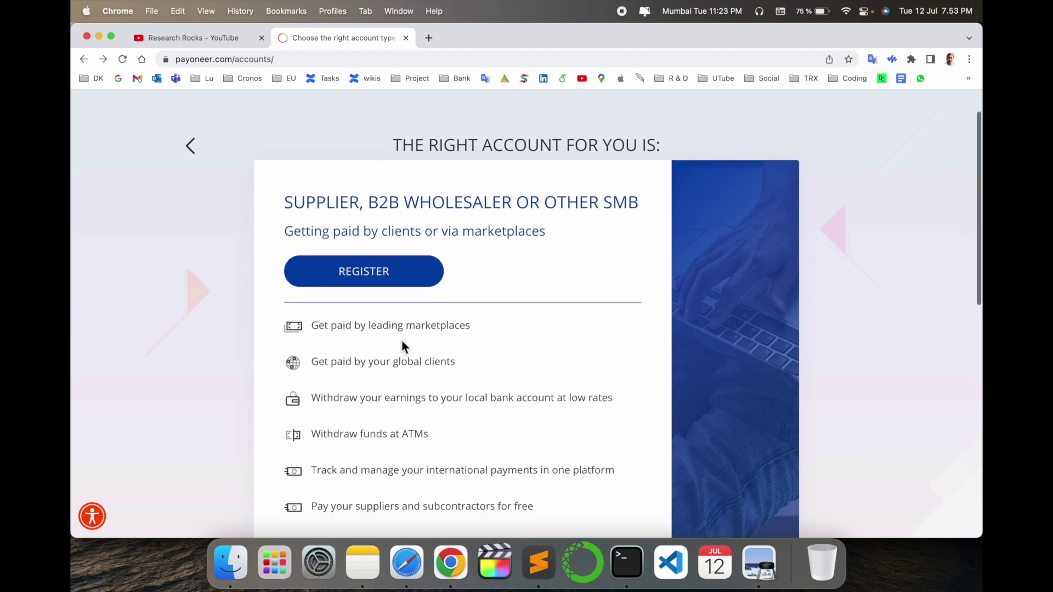
scroll(402, 346, "down", 3)
scroll(385, 392, "up", 1)
scroll(385, 391, "up", 2)
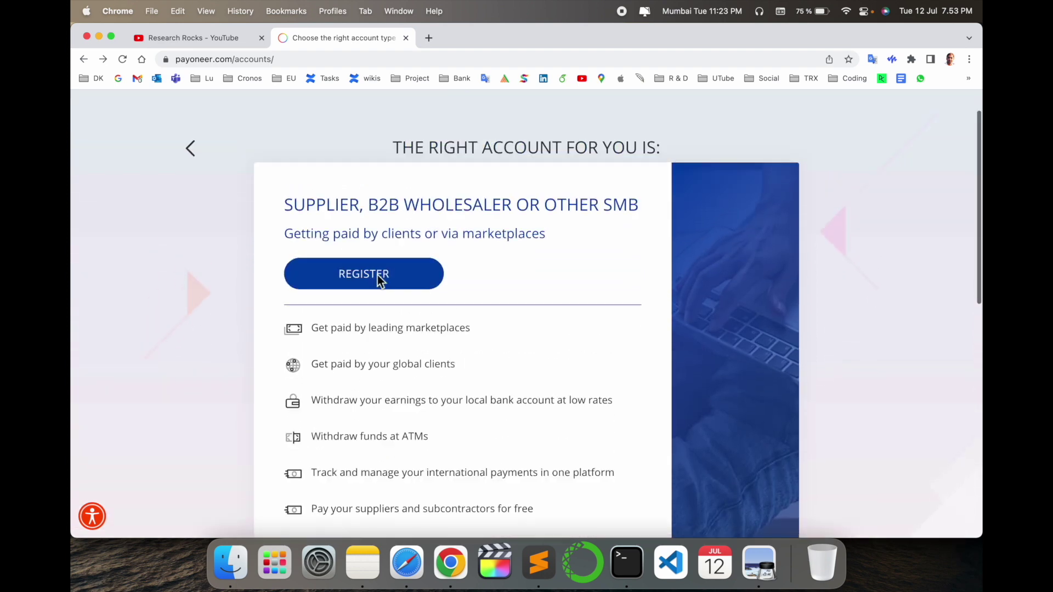
left_click(366, 279)
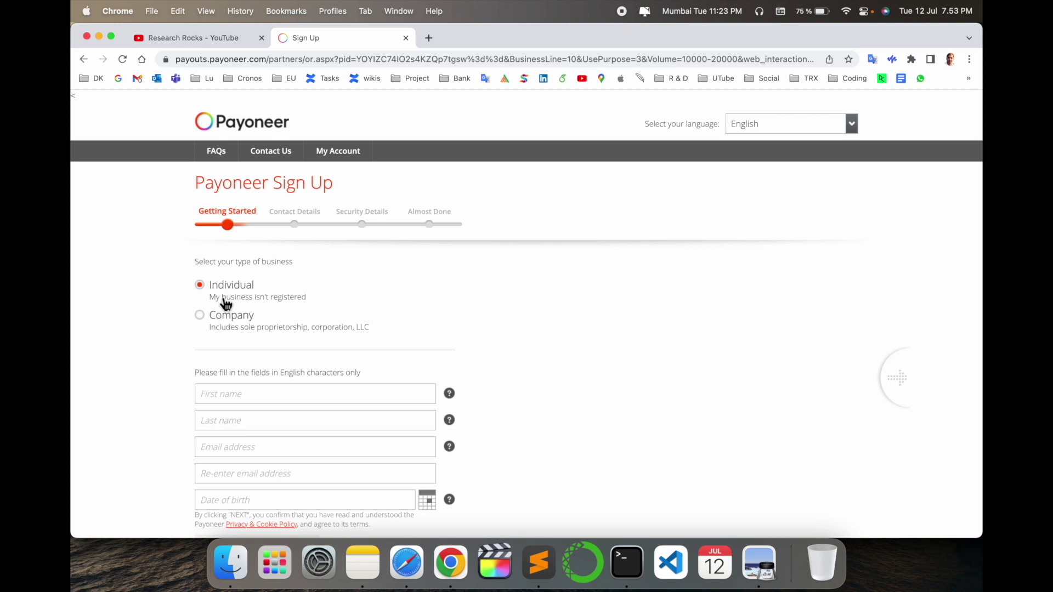
Step: Enter first name 'Sangramsing', the last name and the email address
scroll(228, 297, "down", 1)
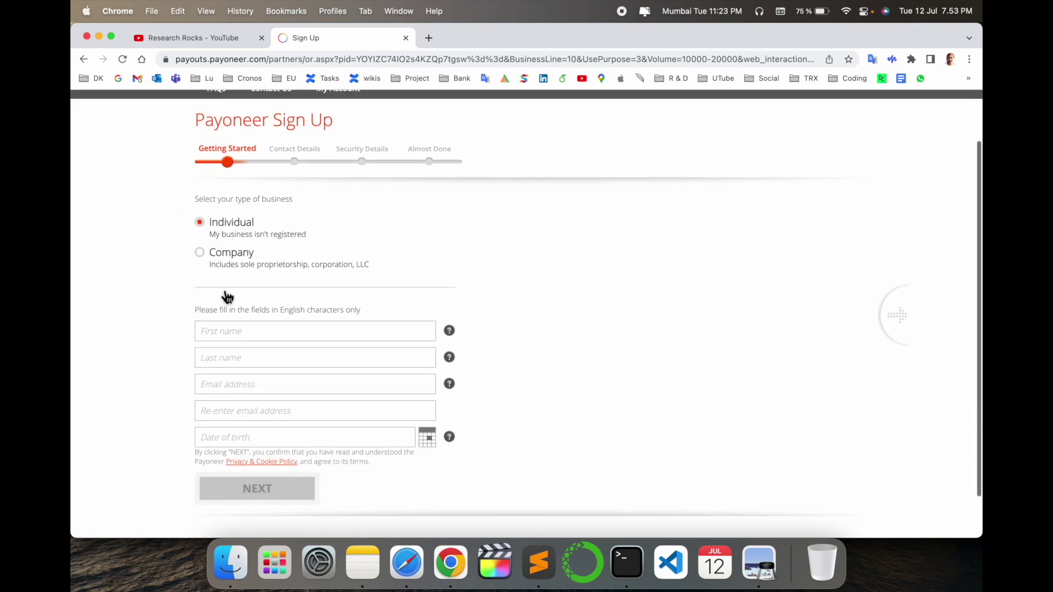
left_click(230, 332)
type("Sa")
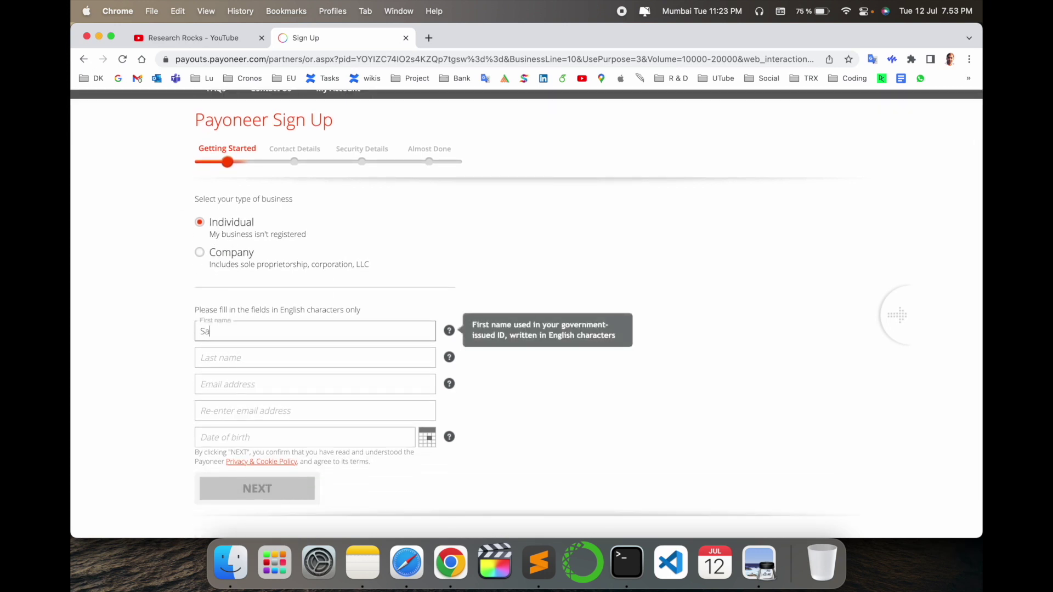
type("ngramsing")
key("Tab")
type("Ka")
key("BackSpace")
key("Tab")
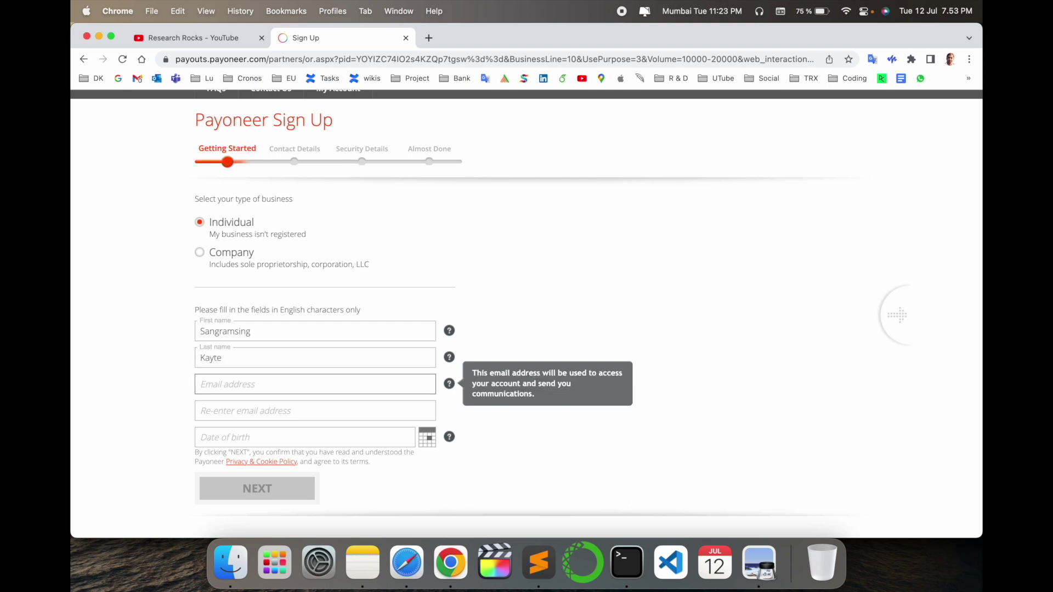
type("bsa")
left_click(332, 419)
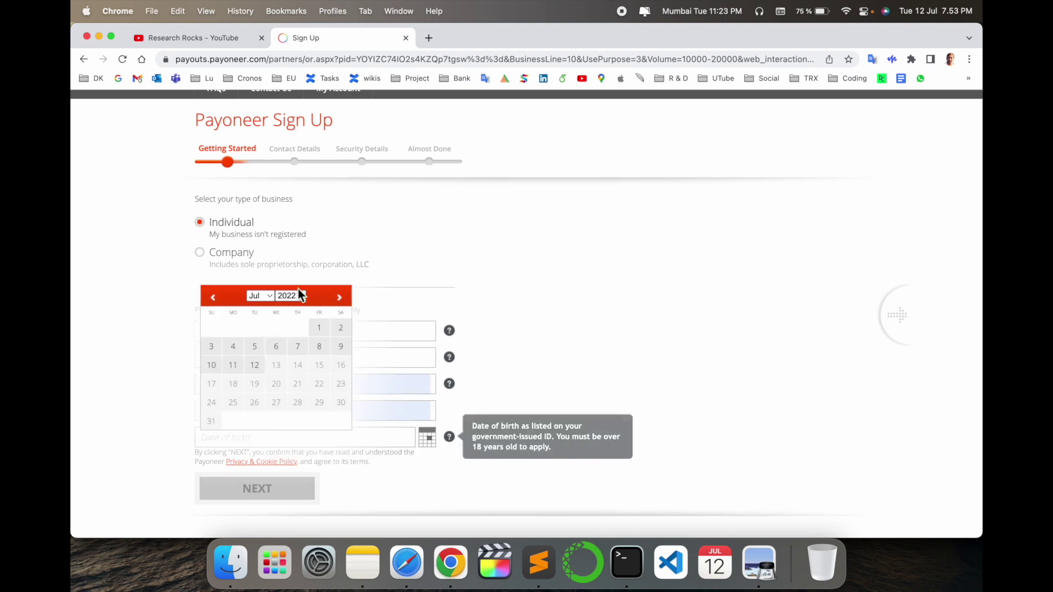
left_click(298, 298)
scroll(300, 255, "up", 5)
scroll(301, 256, "up", 5)
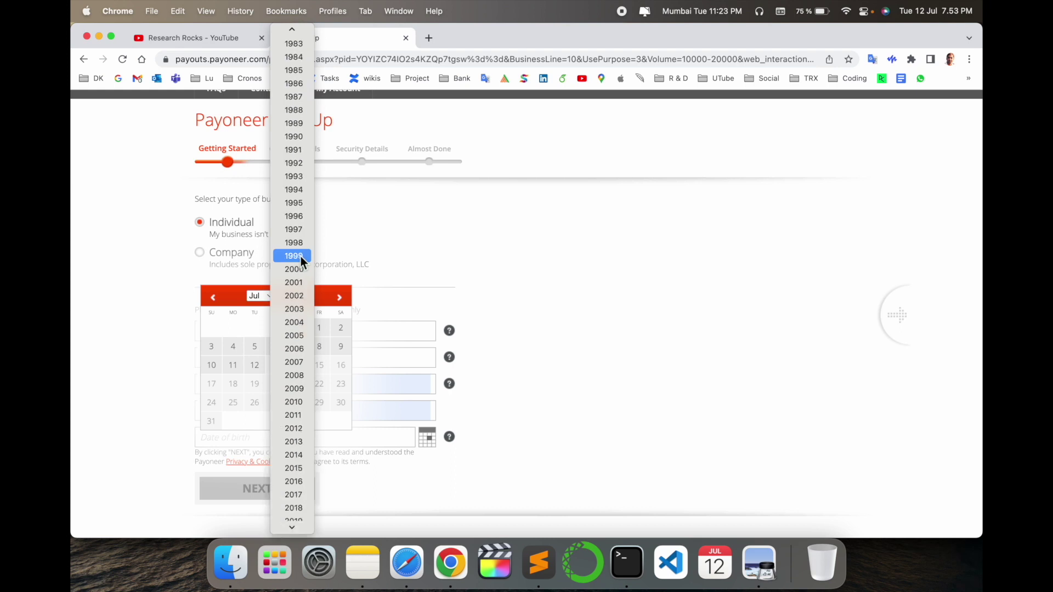
left_click(307, 232)
left_click(320, 365)
left_click(274, 497)
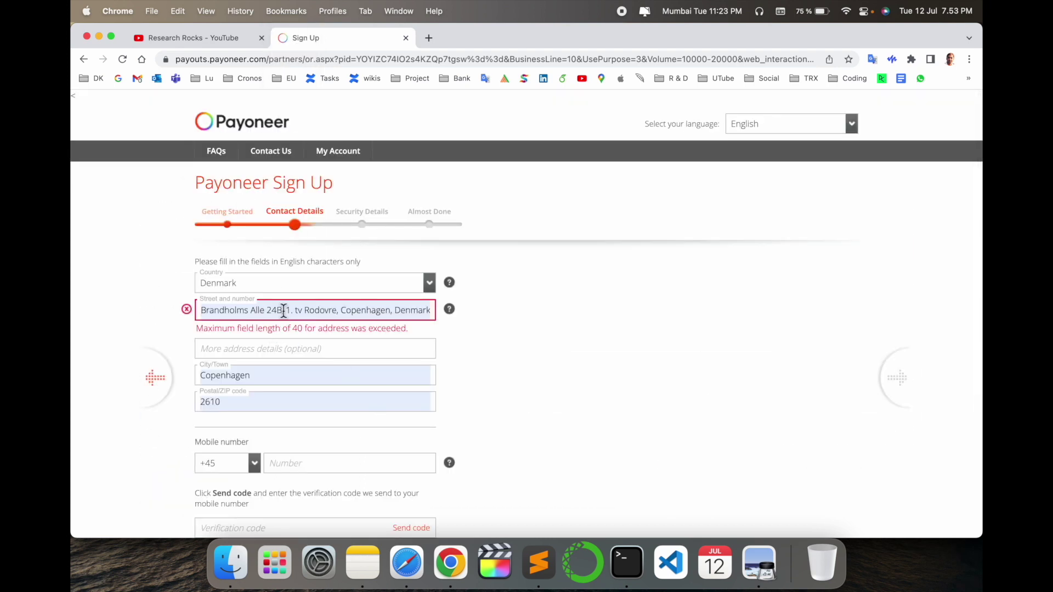
Step: Shorten the too-long street address by deleting the surplus town and country text
left_click(283, 310)
left_click_drag(295, 310, 487, 309)
key("BackSpace")
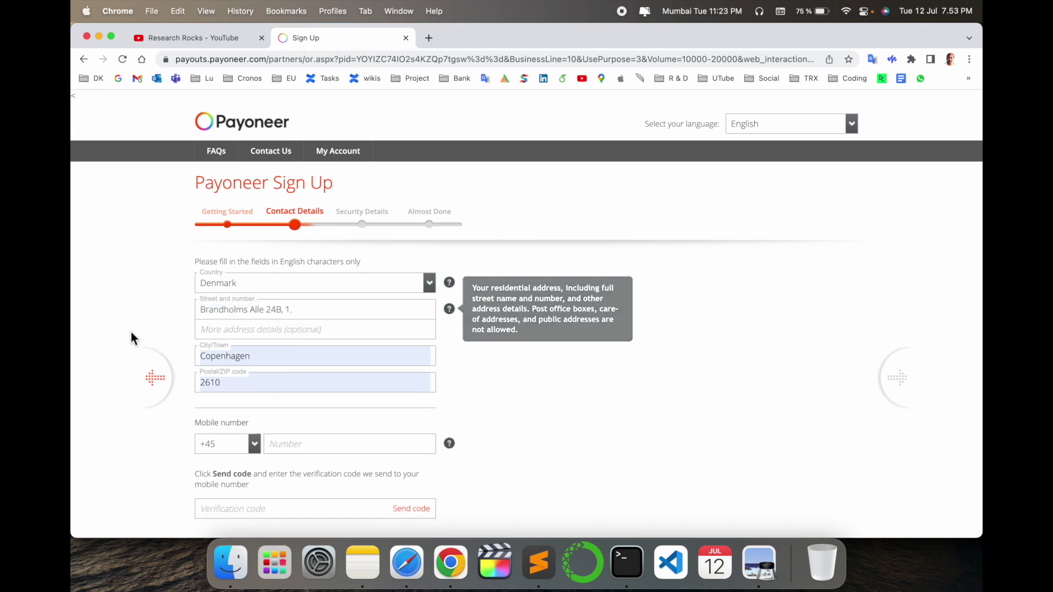
scroll(242, 327, "down", 1)
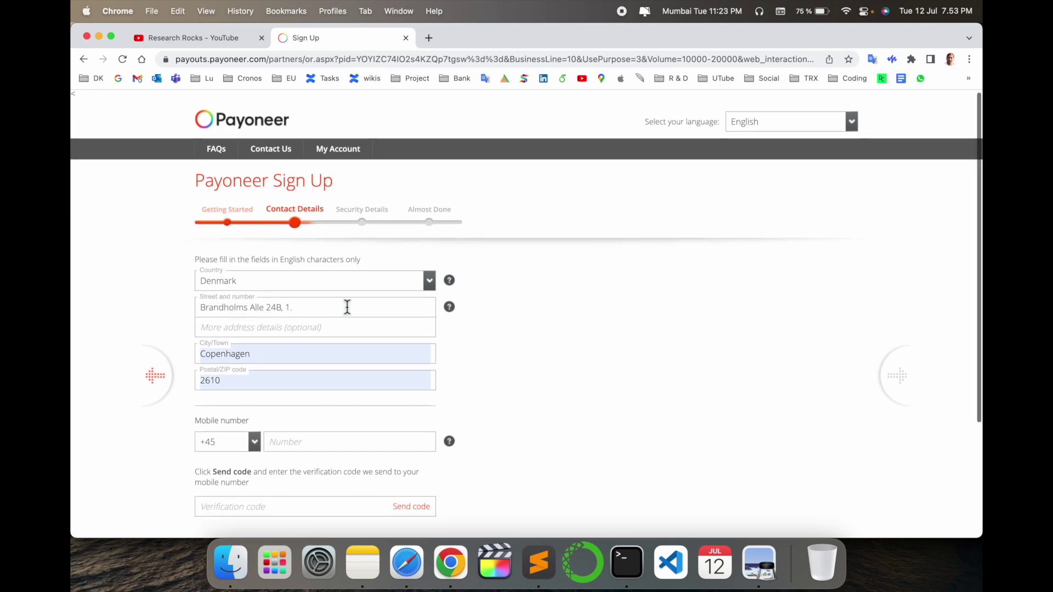
type("tv Rodovre")
left_click(338, 454)
left_click(374, 477)
scroll(425, 377, "down", 5)
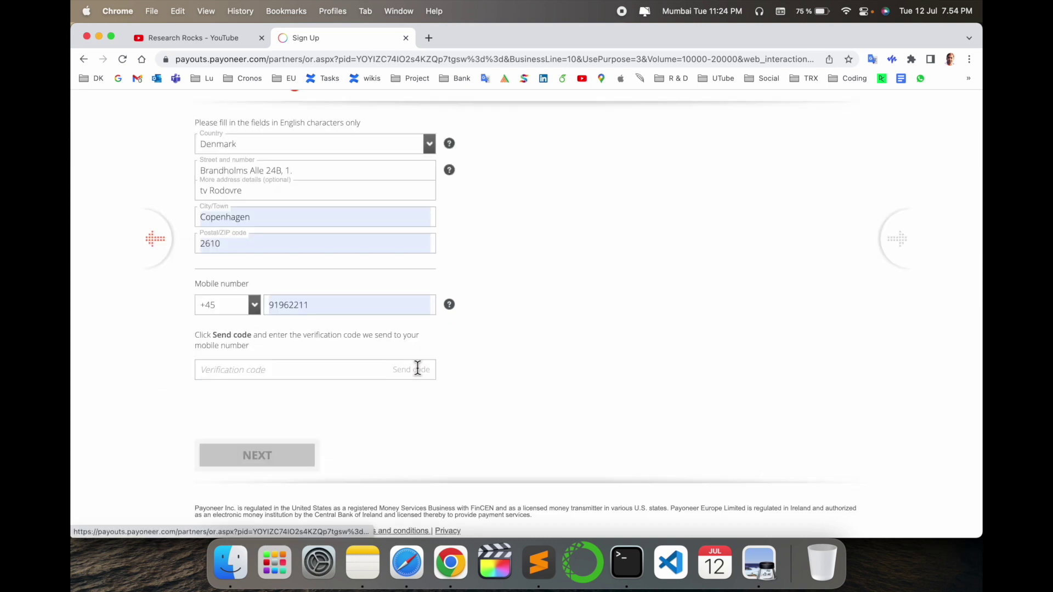
left_click(413, 371)
left_click(295, 306)
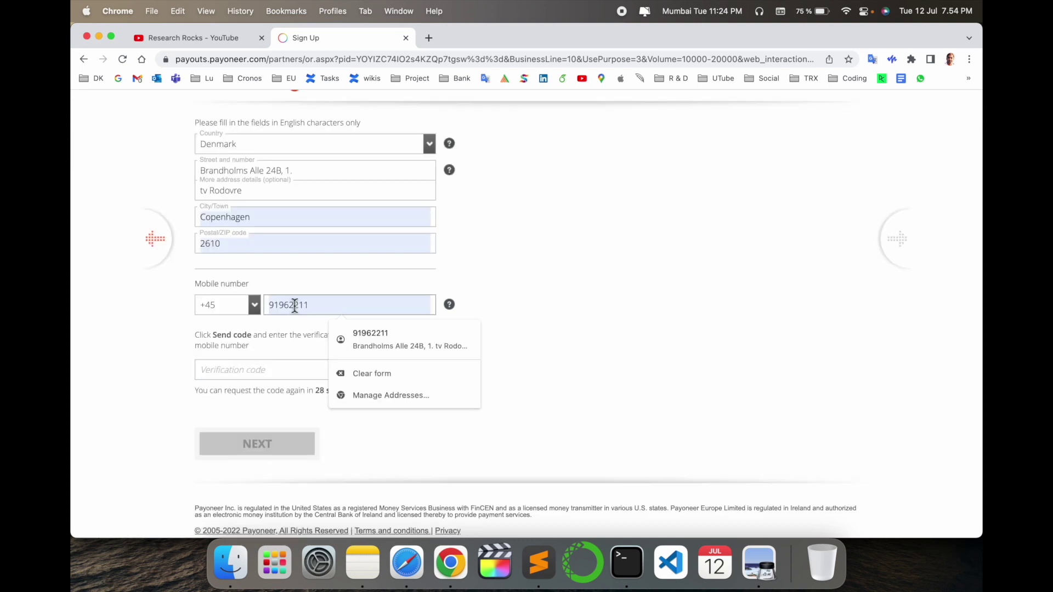
left_click(241, 371)
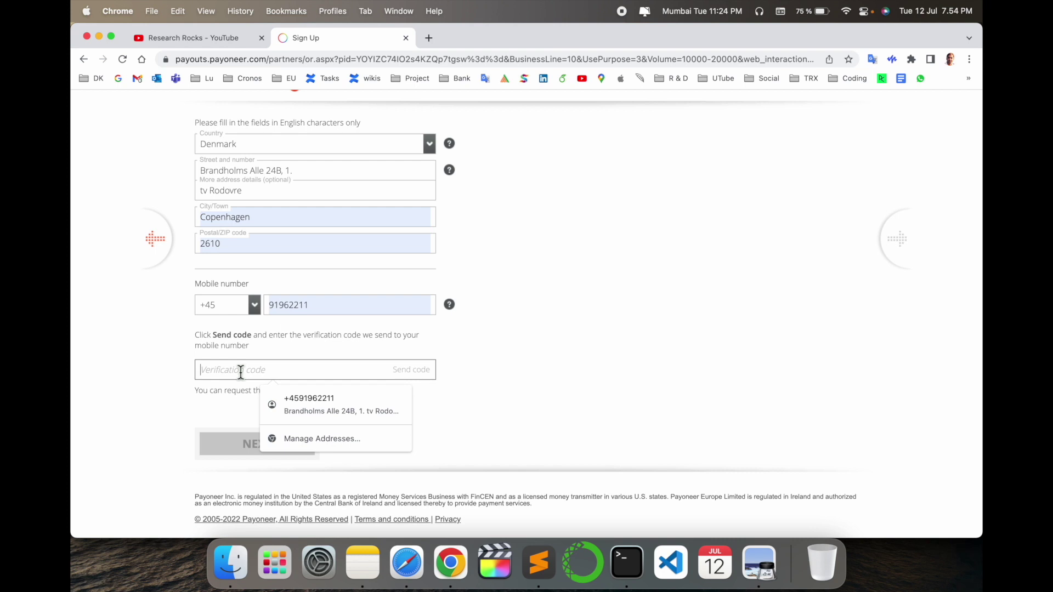
type("5")
type("0")
type("5211")
left_click(257, 445)
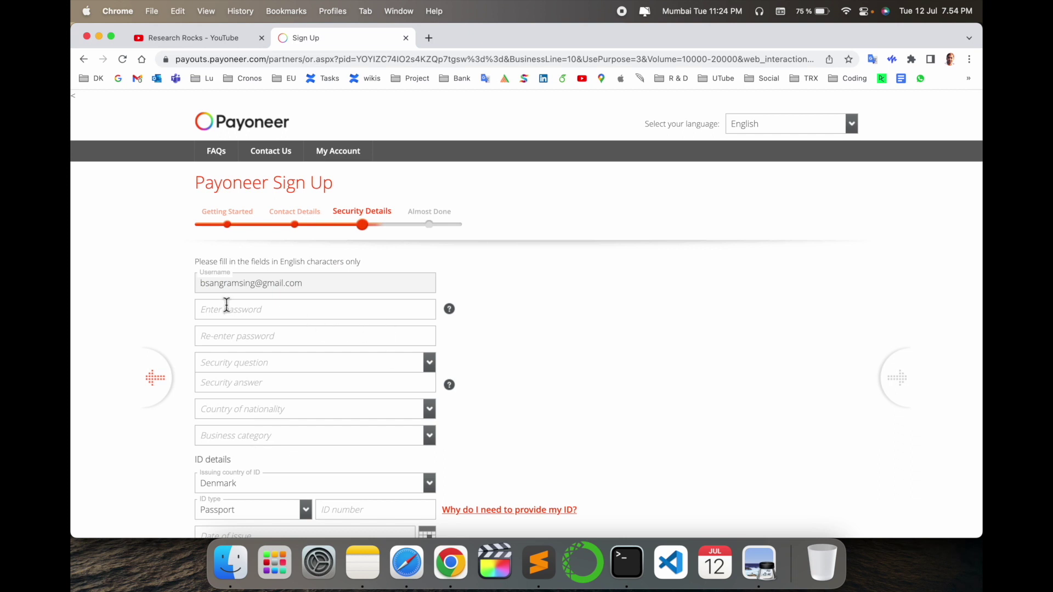
scroll(309, 334, "down", 1)
left_click(252, 295)
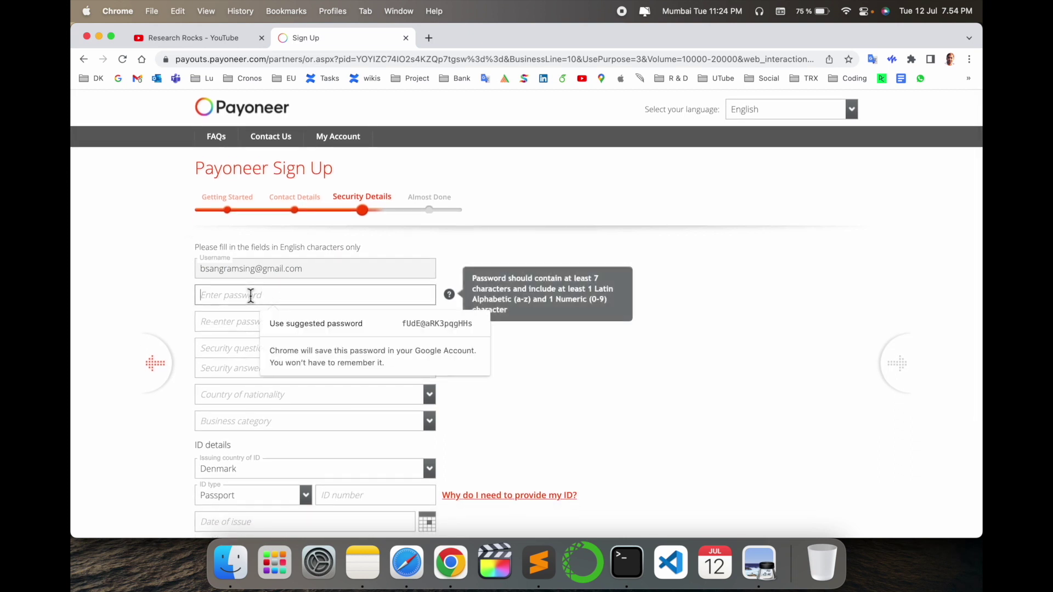
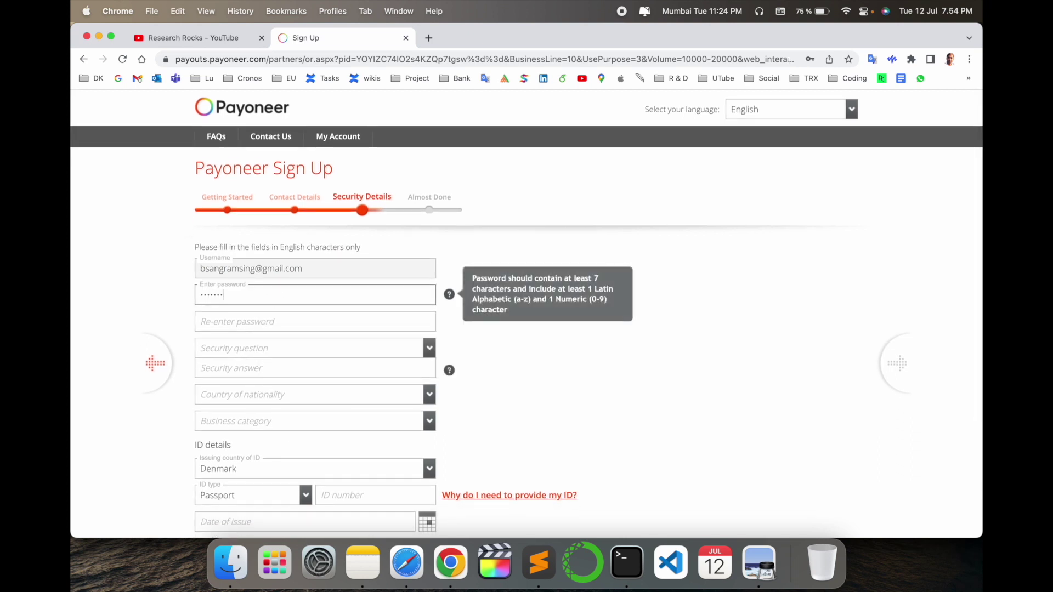
key("Tab")
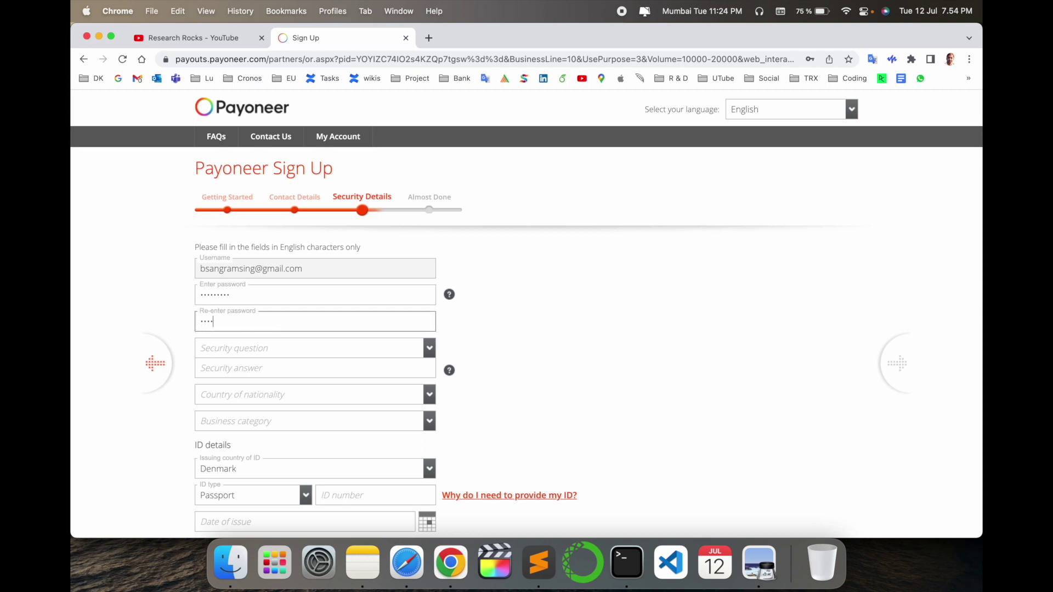
left_click(272, 352)
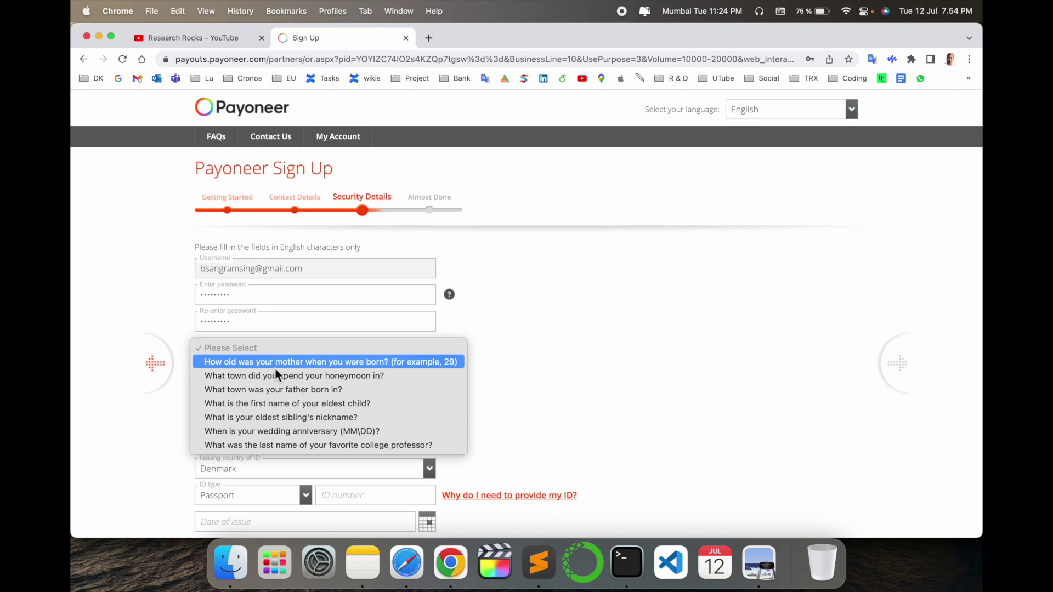
left_click(261, 390)
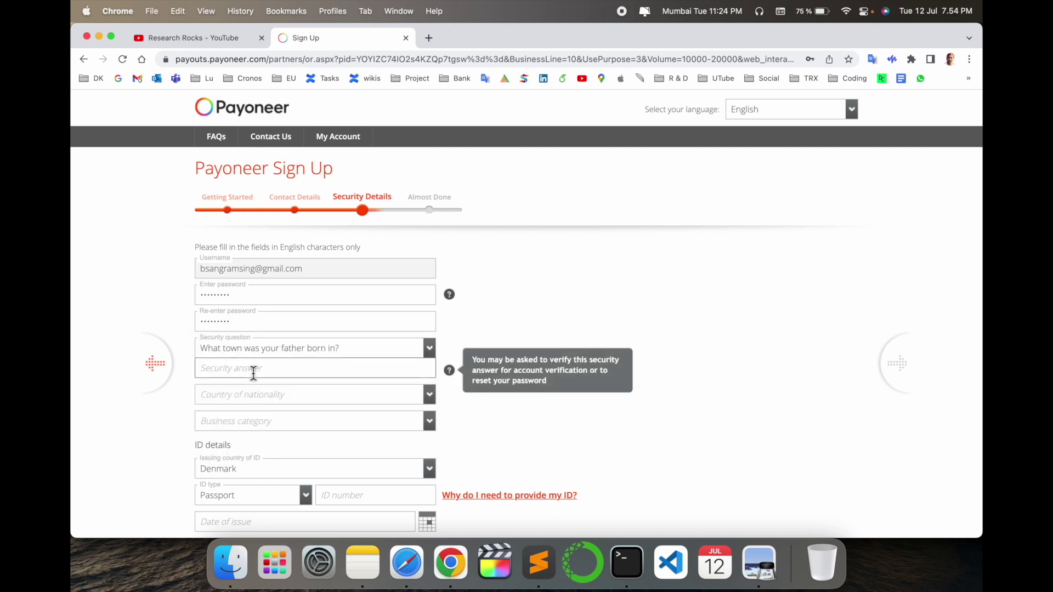
Step: Set nationality to India and business category to Affiliate Marketing/Marketing Performance
left_click(289, 400)
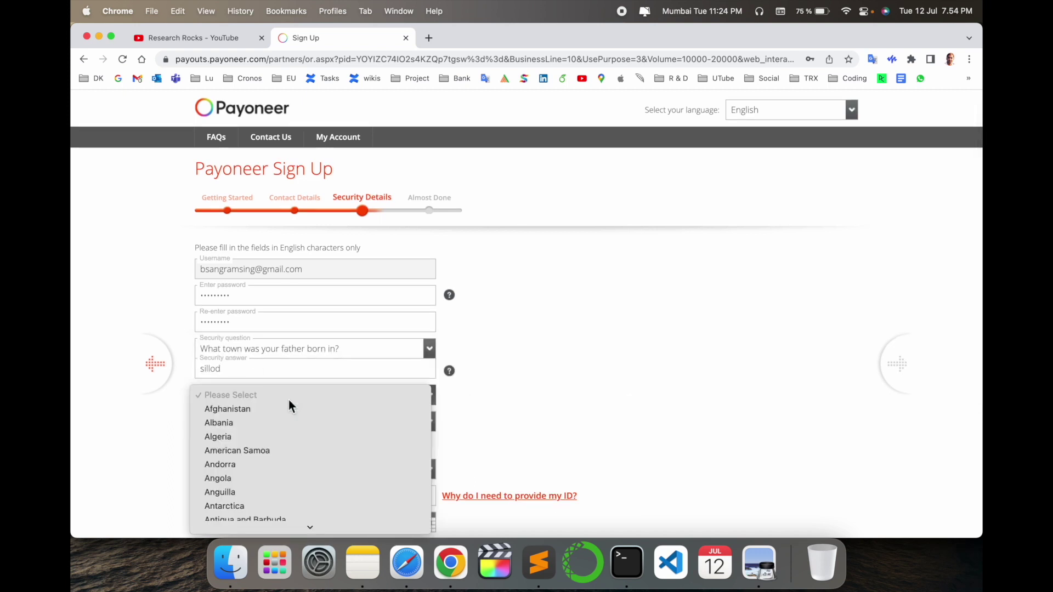
type("india")
key("Return")
scroll(282, 356, "down", 2)
left_click(282, 357)
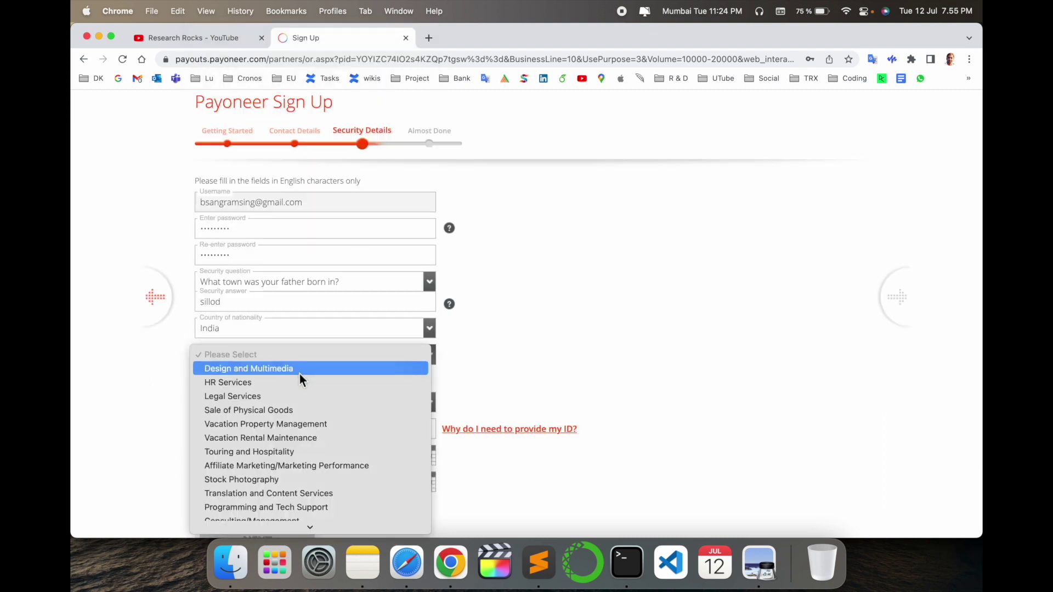
scroll(300, 374, "down", 3)
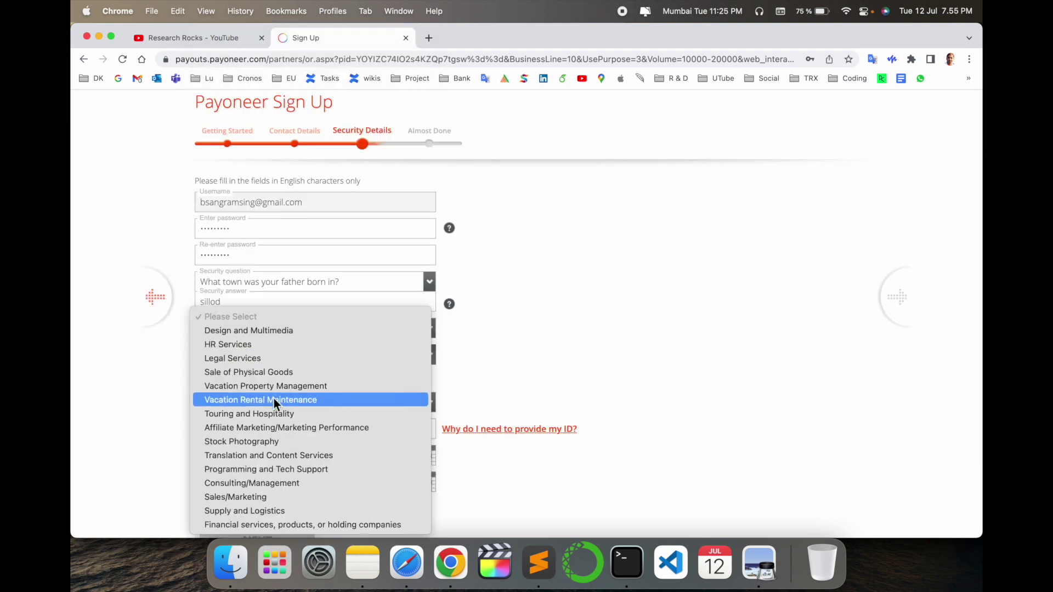
left_click(263, 430)
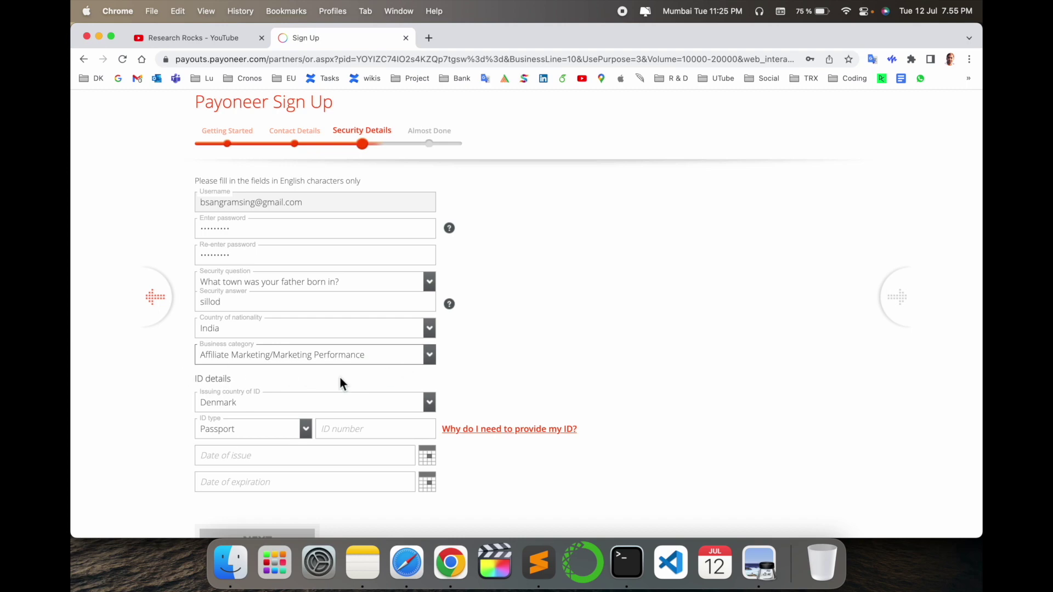
Step: Set India as the ID issuing country, paste the PAN ID, enter the cardholder name, and submit
scroll(341, 379, "down", 3)
left_click(294, 332)
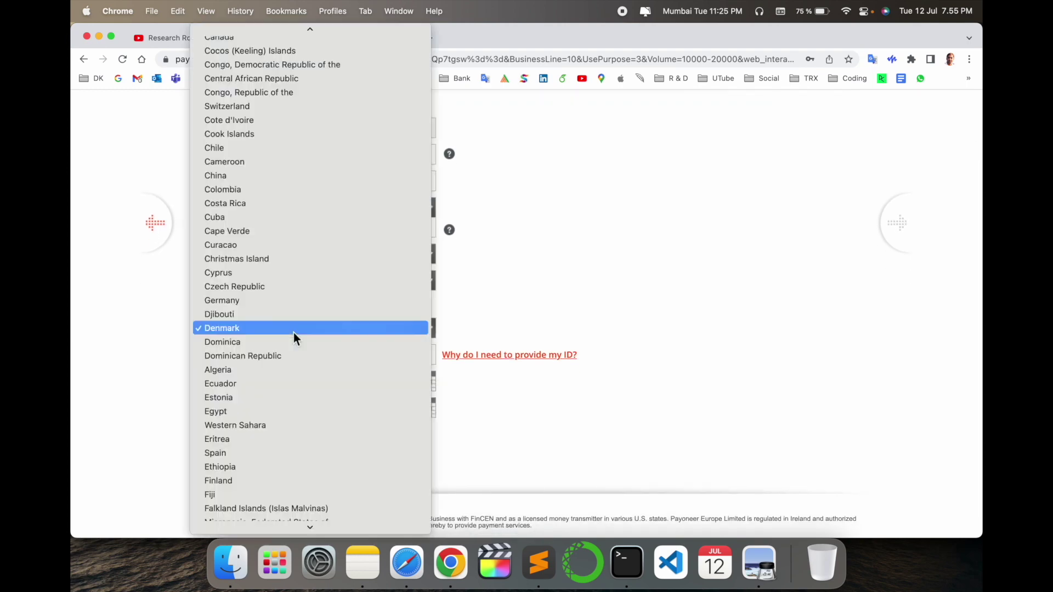
key("i")
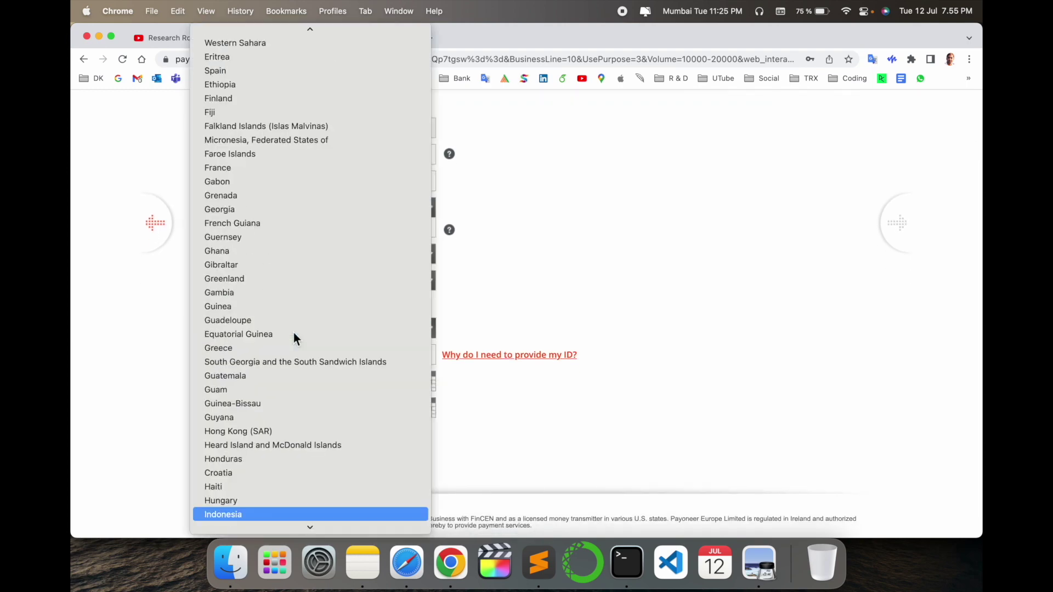
key("Down")
key("Down")
key("Down")
key("Down")
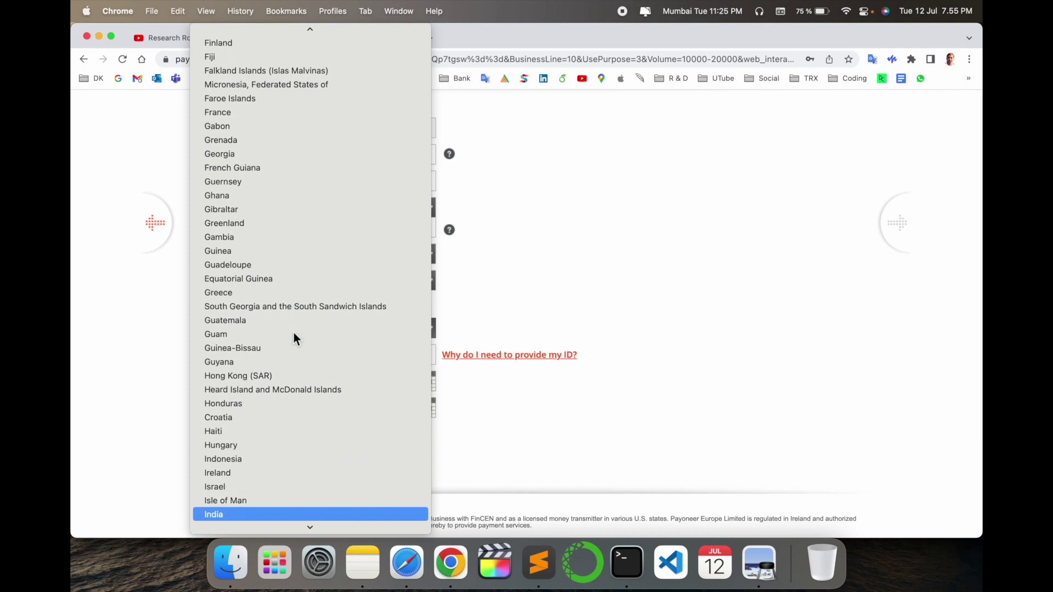
key("Return")
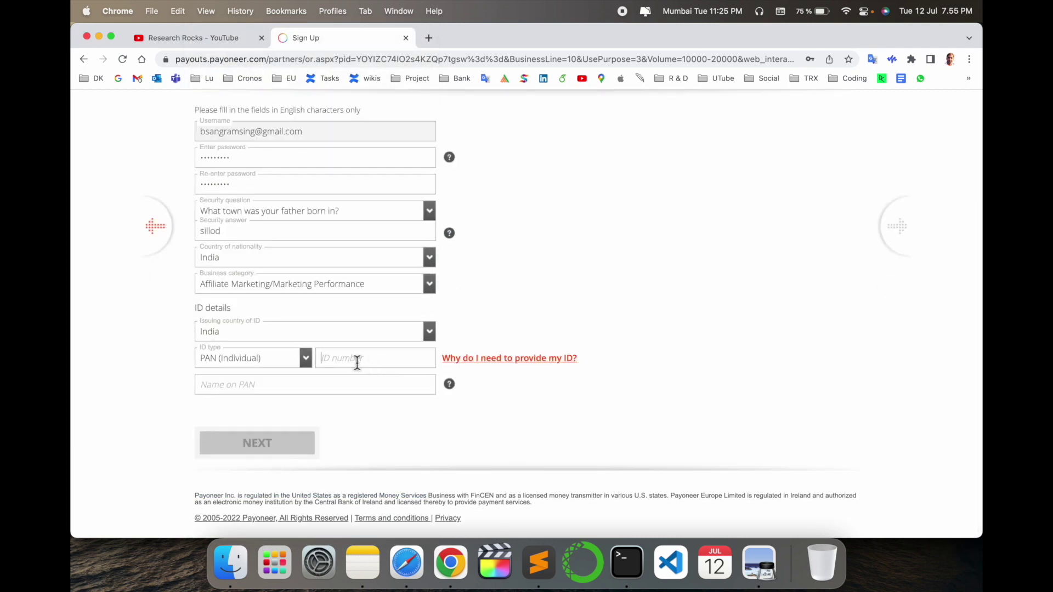
left_click(356, 361)
key("super+v")
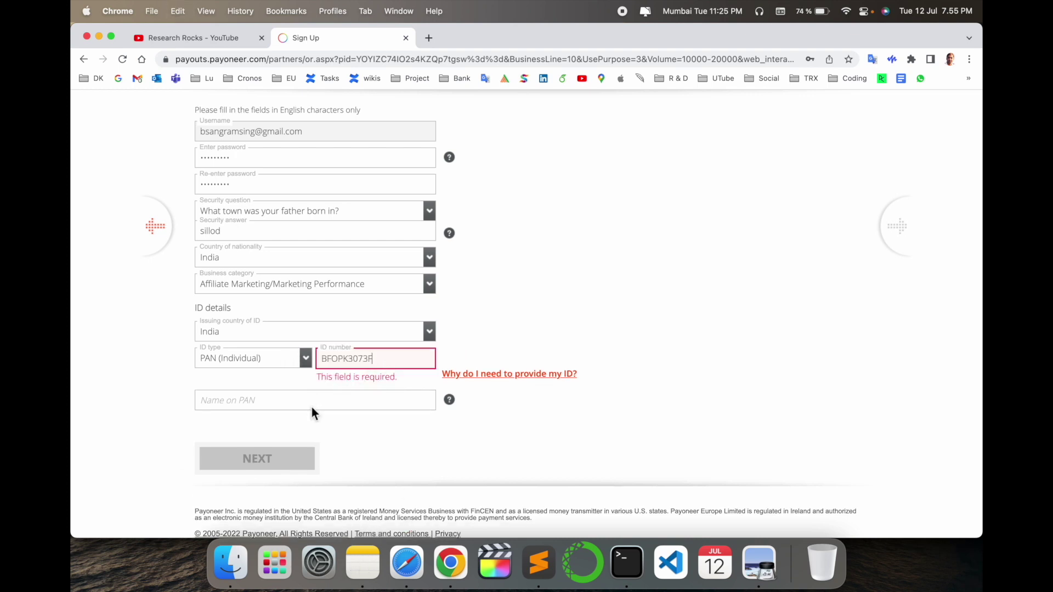
left_click(311, 407)
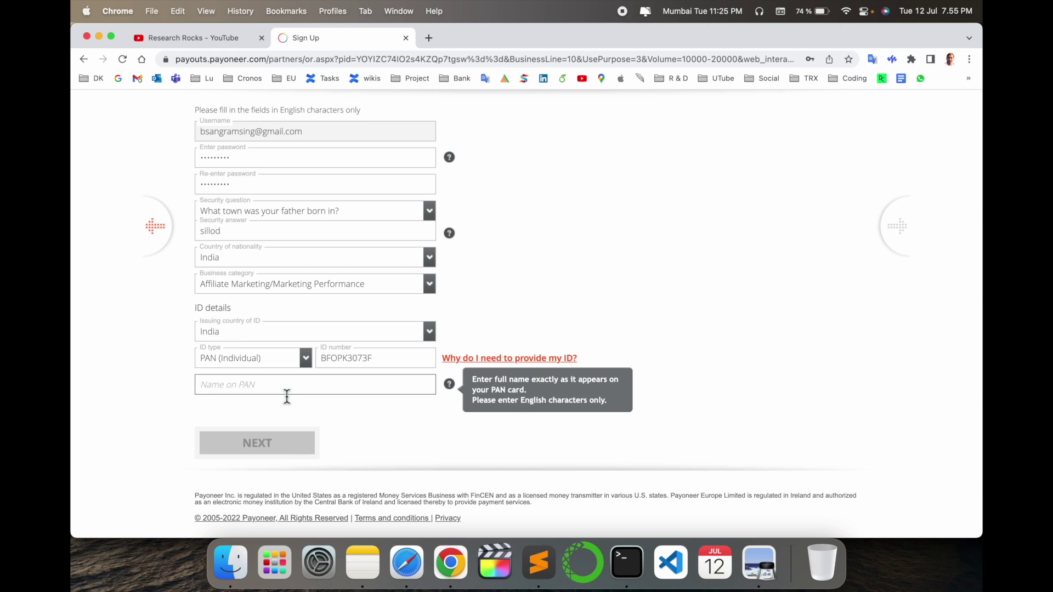
type("san")
left_click(272, 439)
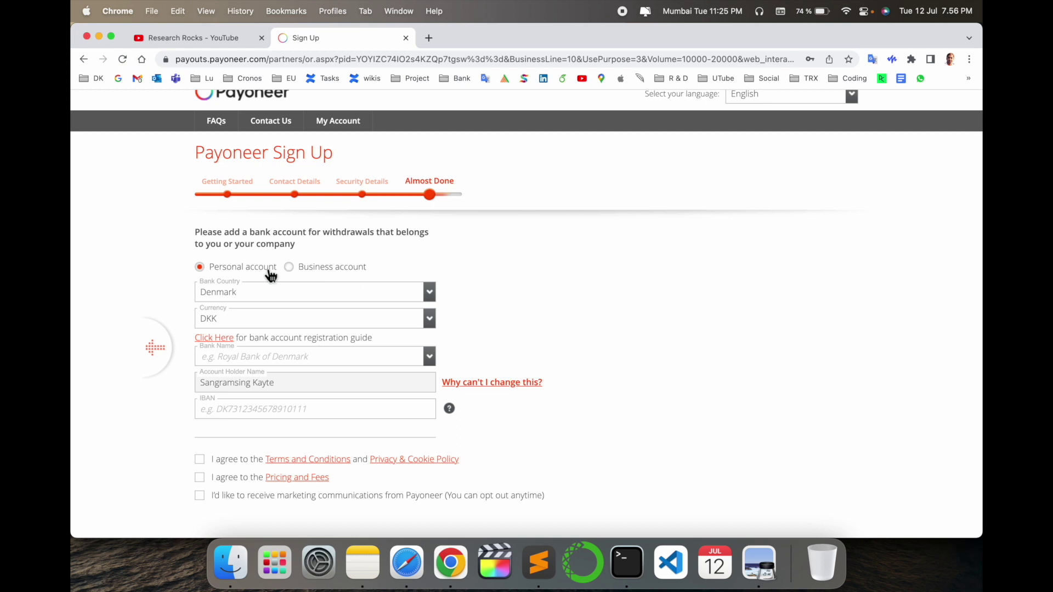
Step: Set the withdrawal bank to ICICI Bank Ltd in India
scroll(265, 274, "down", 3)
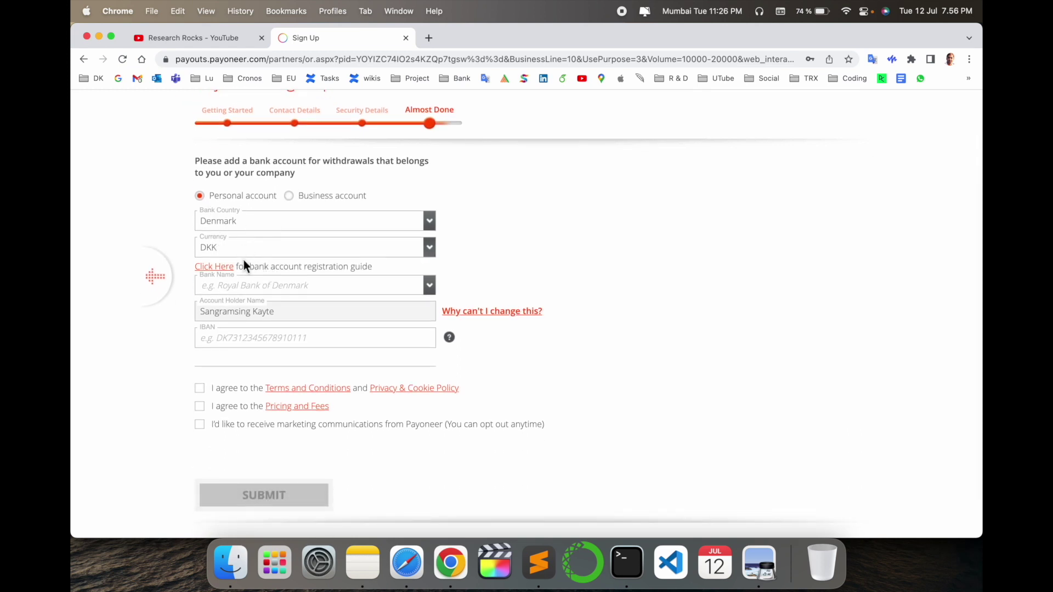
left_click(255, 290)
type("dan")
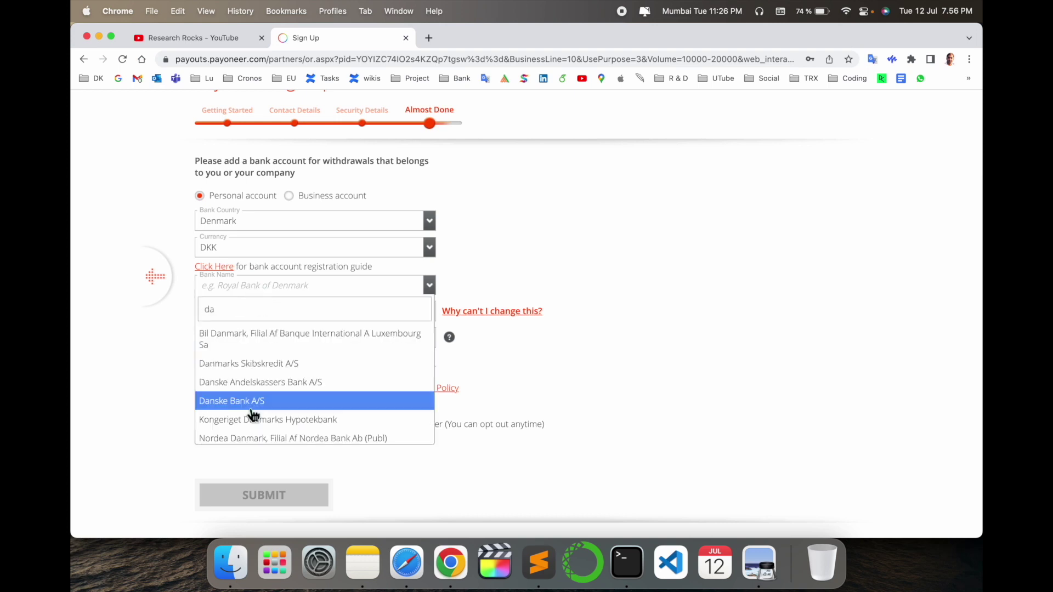
left_click(277, 401)
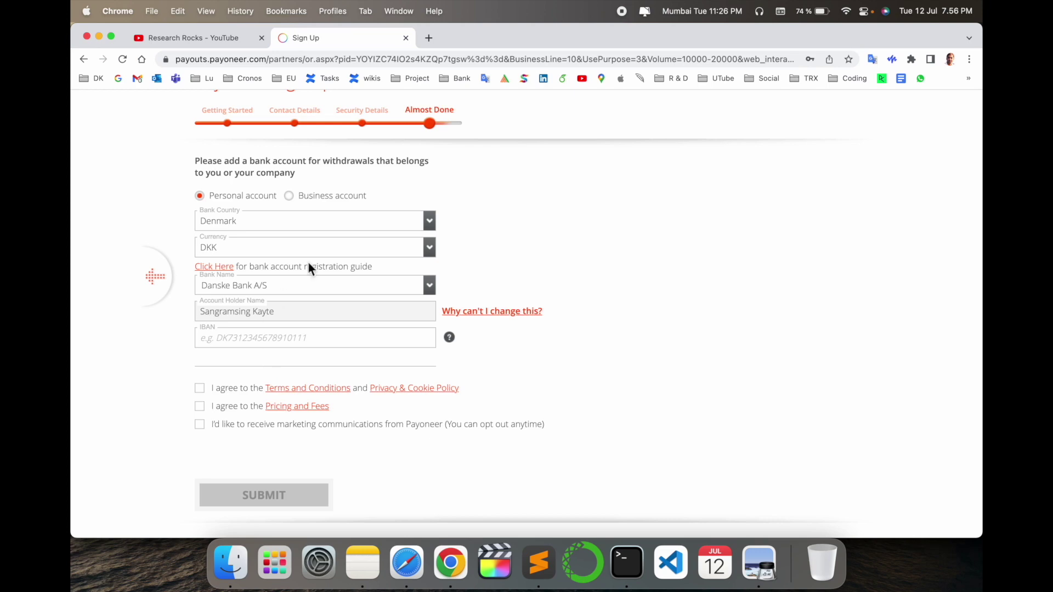
left_click(277, 228)
type("i")
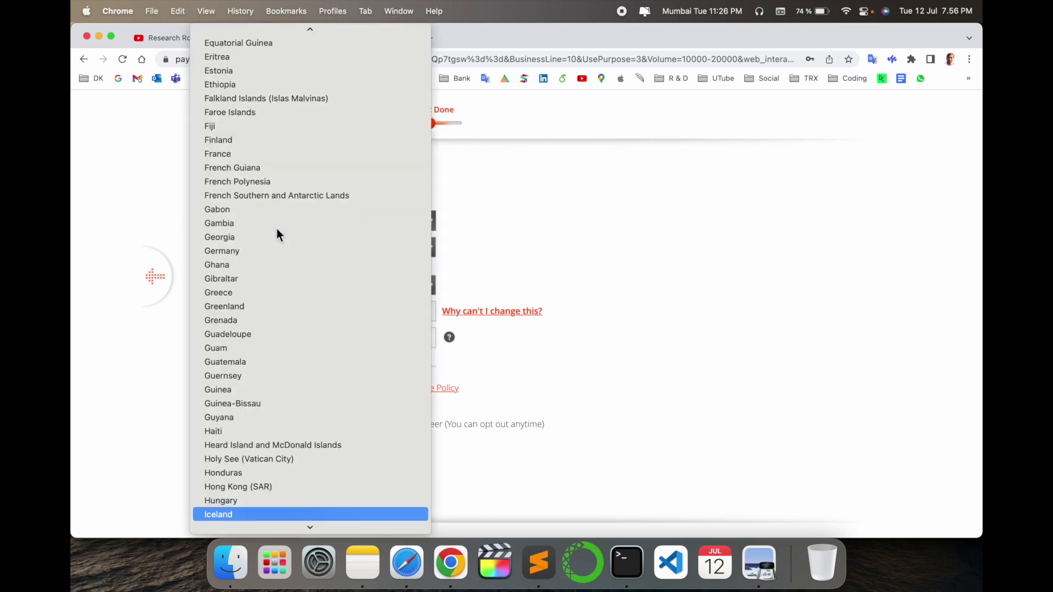
type("n")
key("Return")
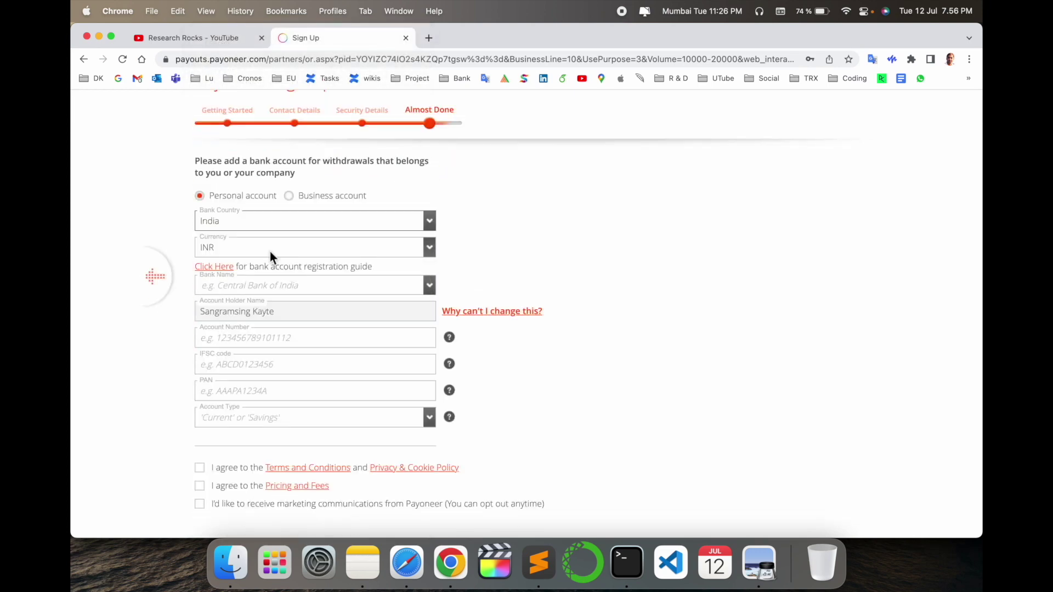
left_click(276, 291)
type("ci")
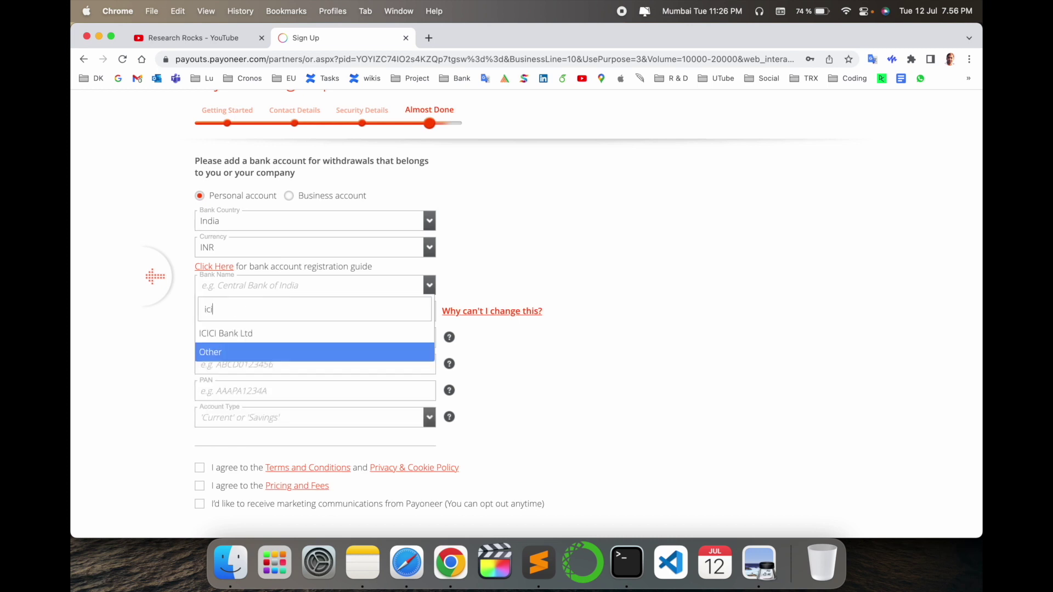
left_click(245, 333)
Step: Paste the account number and IFSC code, enter the PAN, and choose Savings account type
left_click(263, 350)
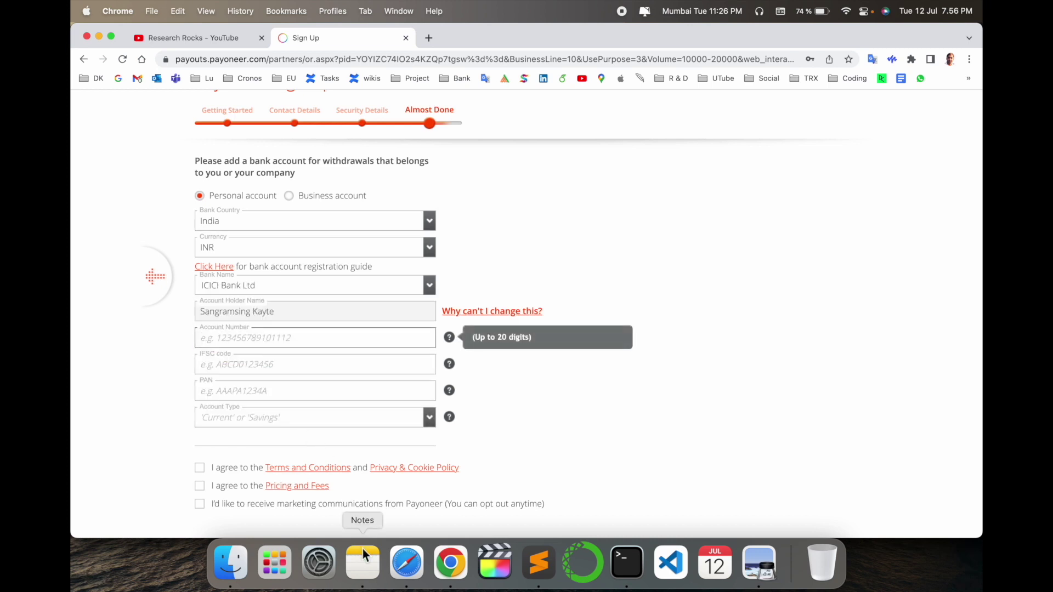
key("super+v")
left_click(248, 388)
key("super+v")
key("Tab")
key("super+v")
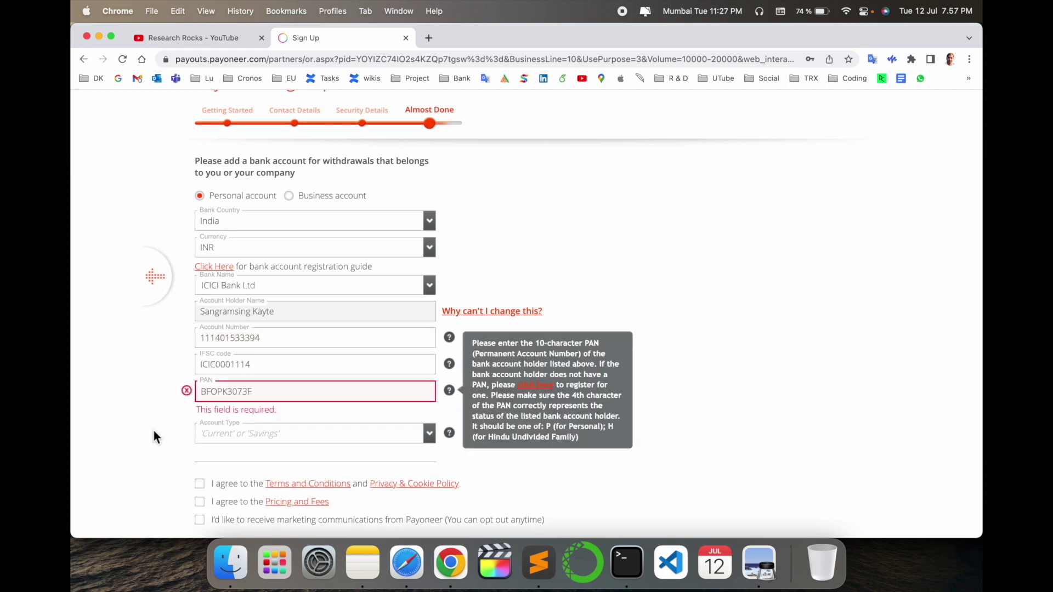
scroll(154, 430, "down", 3)
left_click(278, 357)
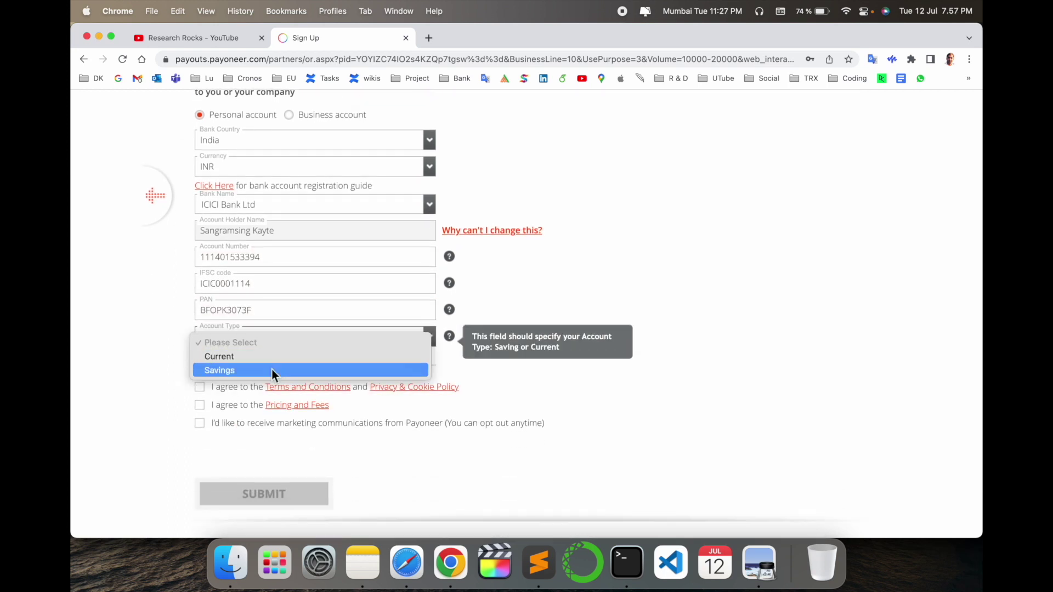
left_click(272, 368)
Step: Accept the Terms and Conditions and Pricing and Fees, opt in to marketing, and submit the application
left_click(215, 390)
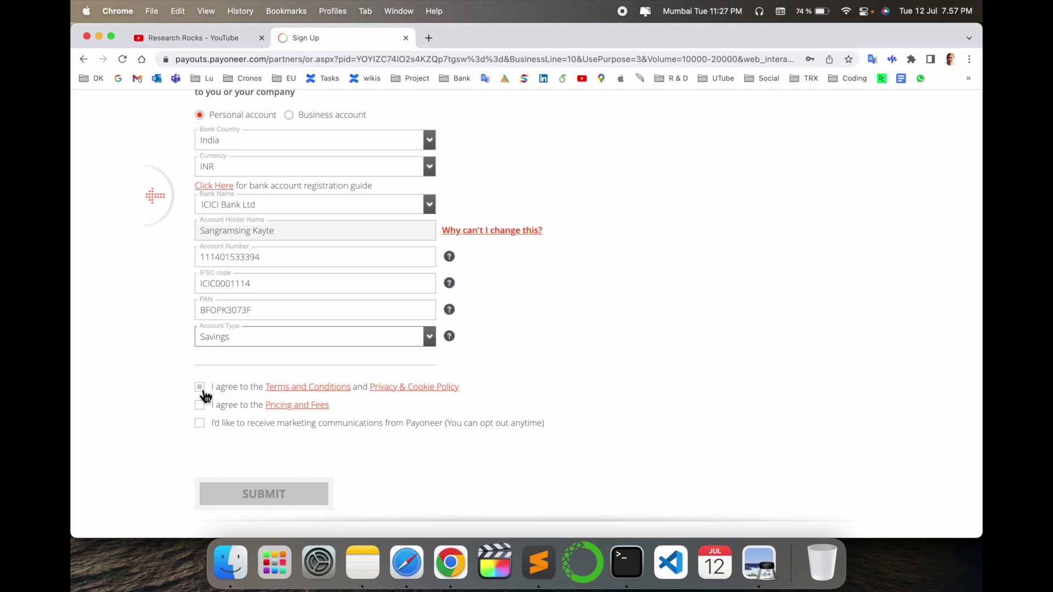
left_click(202, 406)
left_click(205, 425)
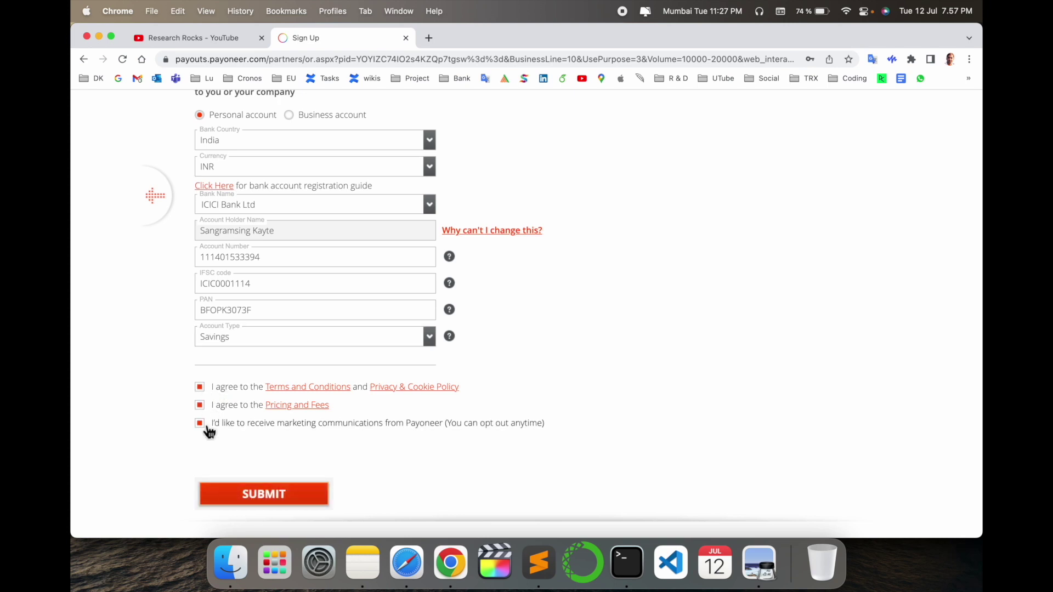
left_click(273, 495)
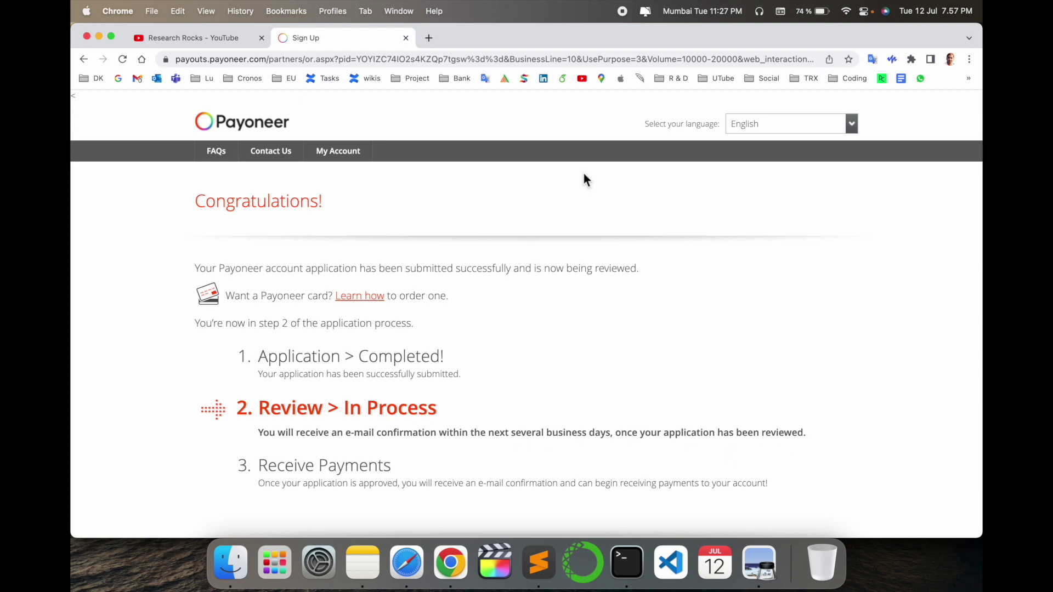
Step: Open a new Chrome tab showing the Google home page
left_click(428, 38)
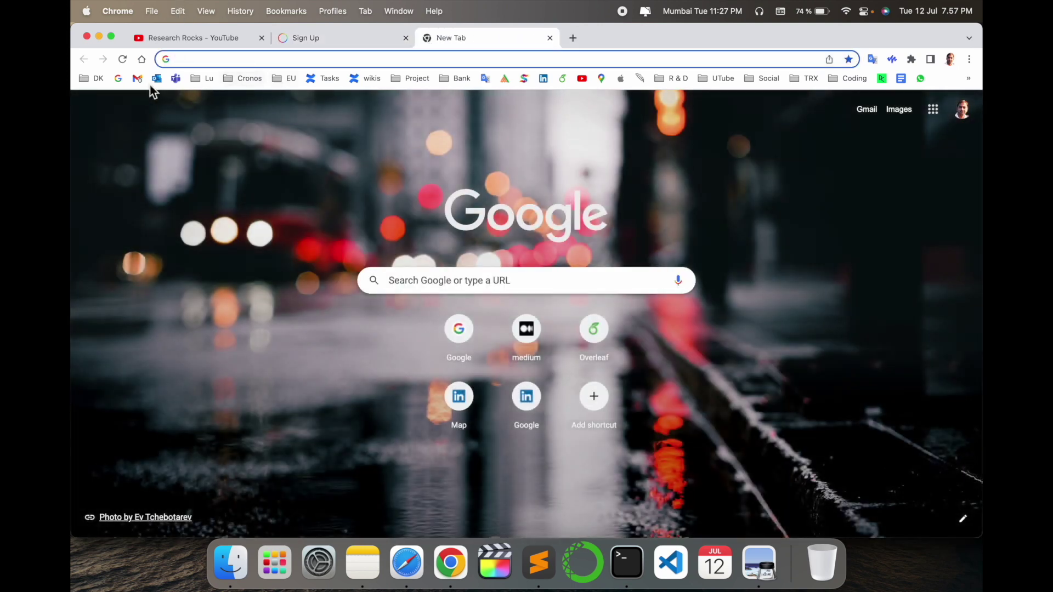
Step: Open Gmail and follow Payoneer's Import Export Code email to the Verification Center
left_click(143, 79)
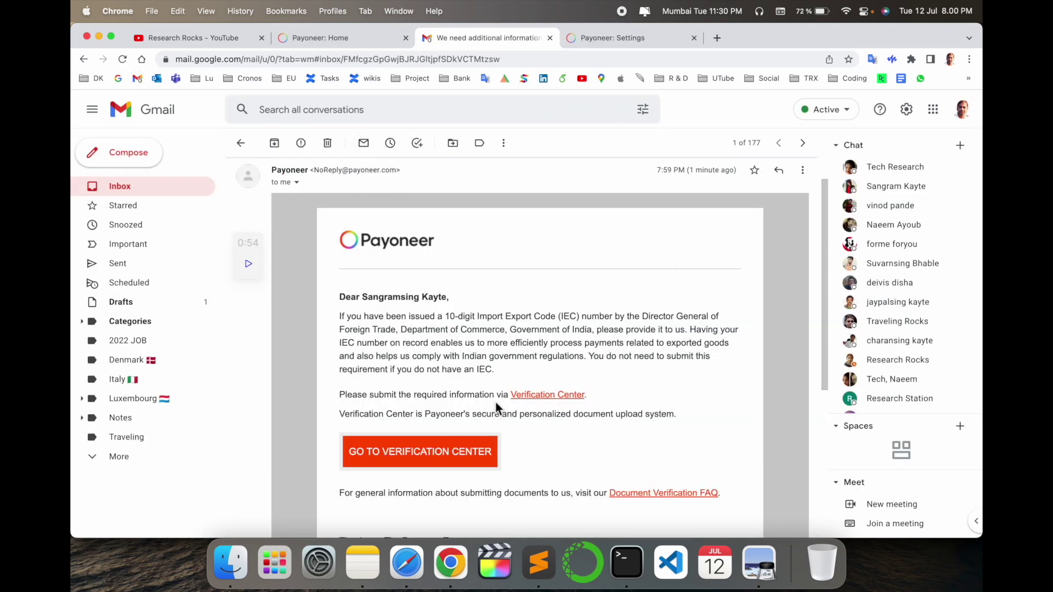
scroll(497, 408, "down", 2)
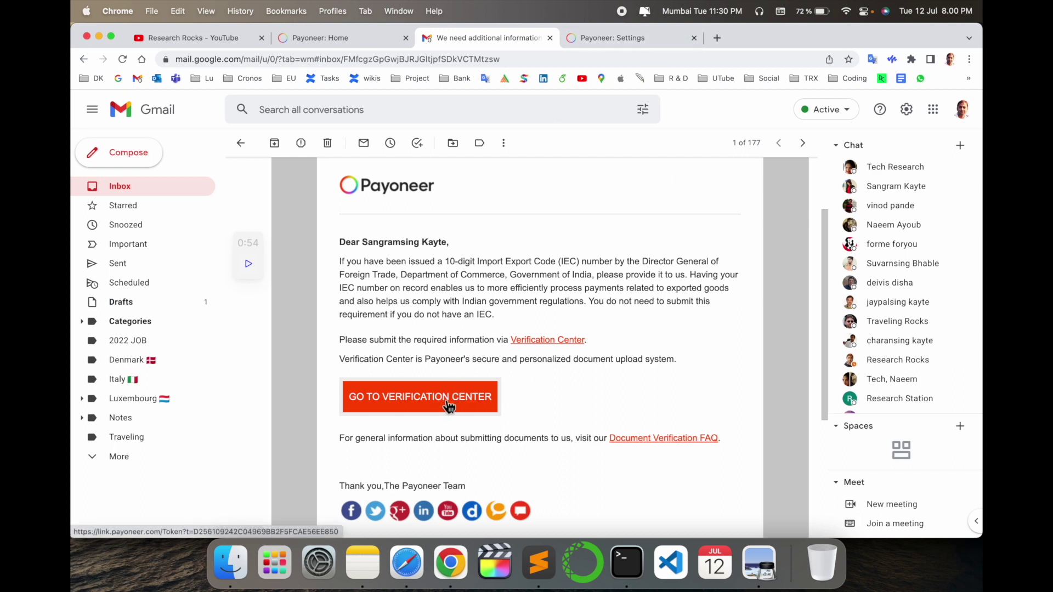
left_click(428, 406)
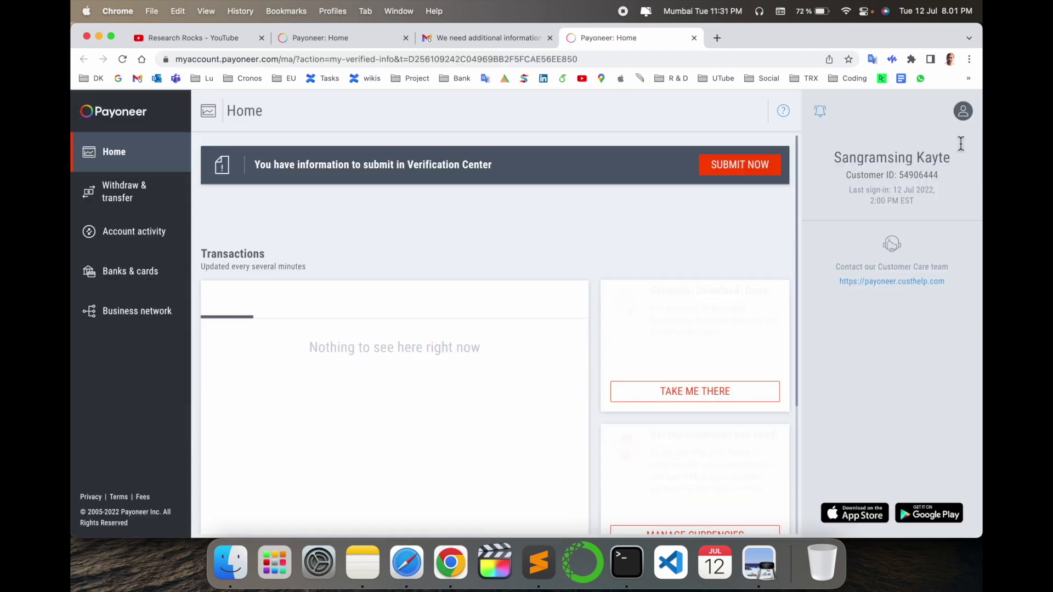
left_click_drag(834, 158, 957, 162)
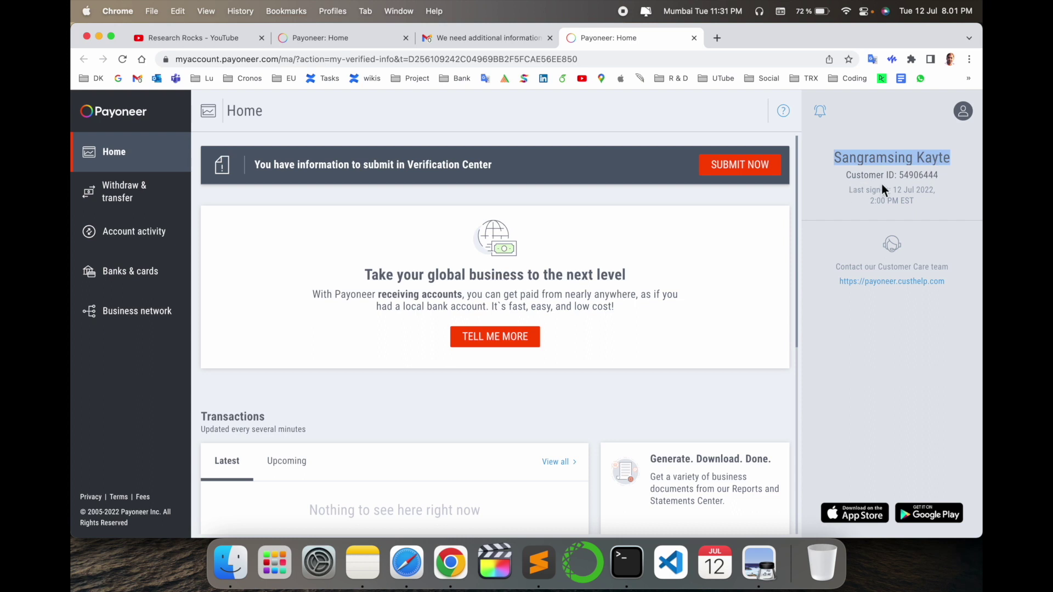
left_click_drag(898, 191, 939, 192)
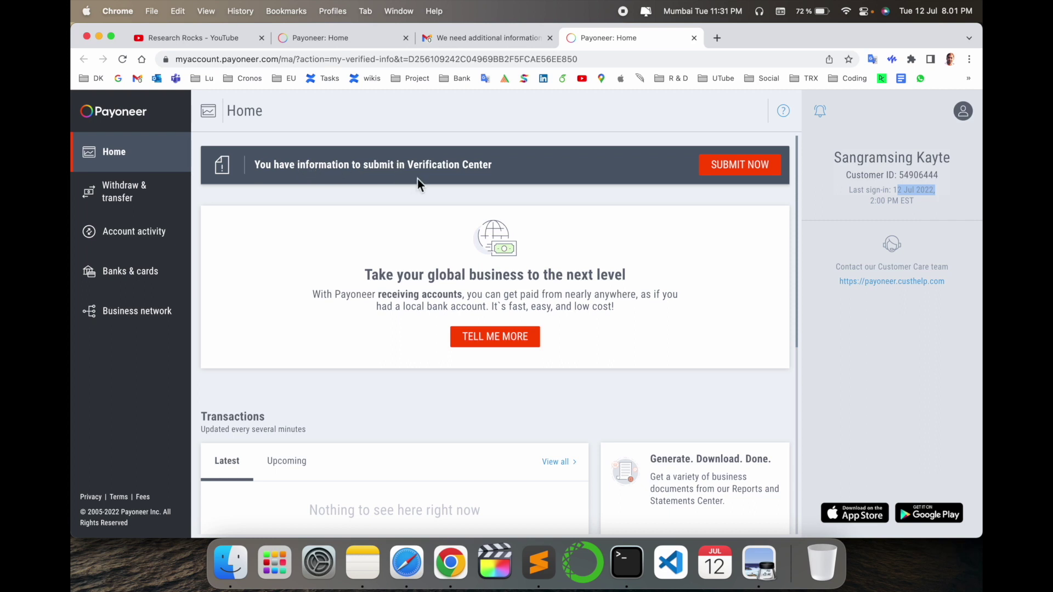
left_click(732, 171)
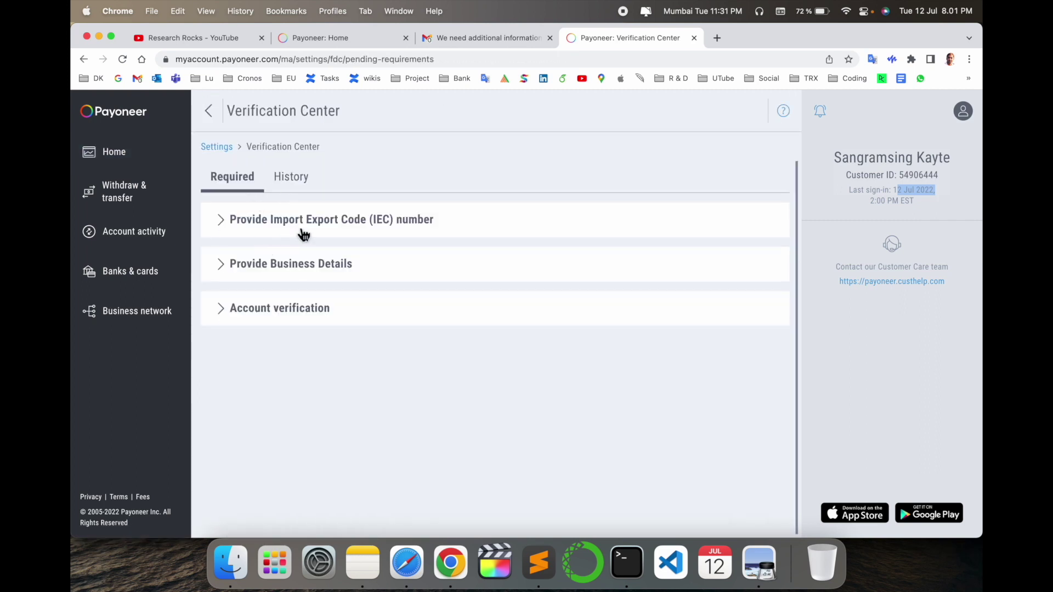
left_click(356, 232)
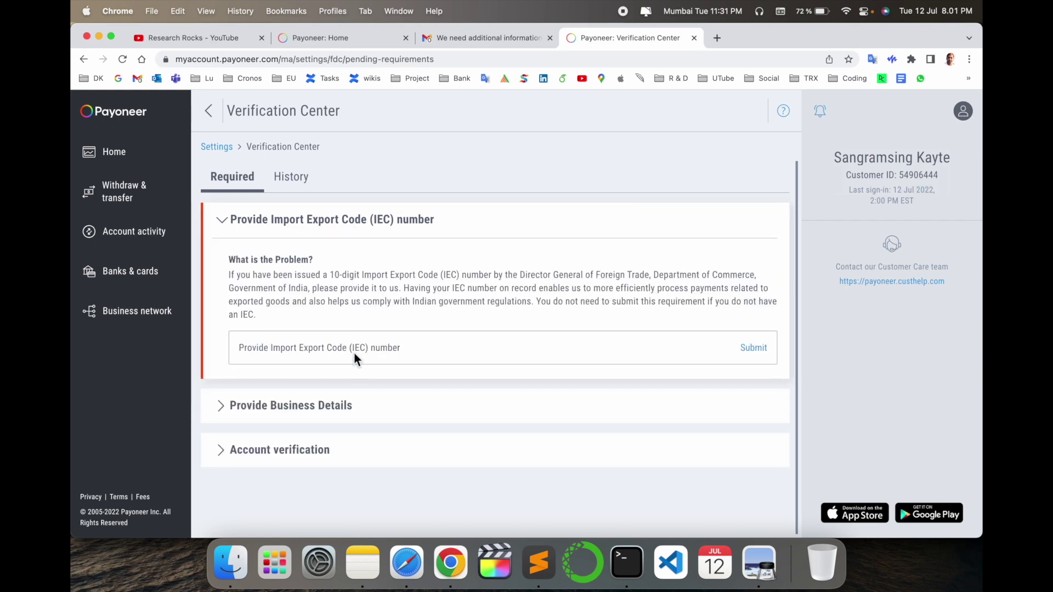
left_click(318, 349)
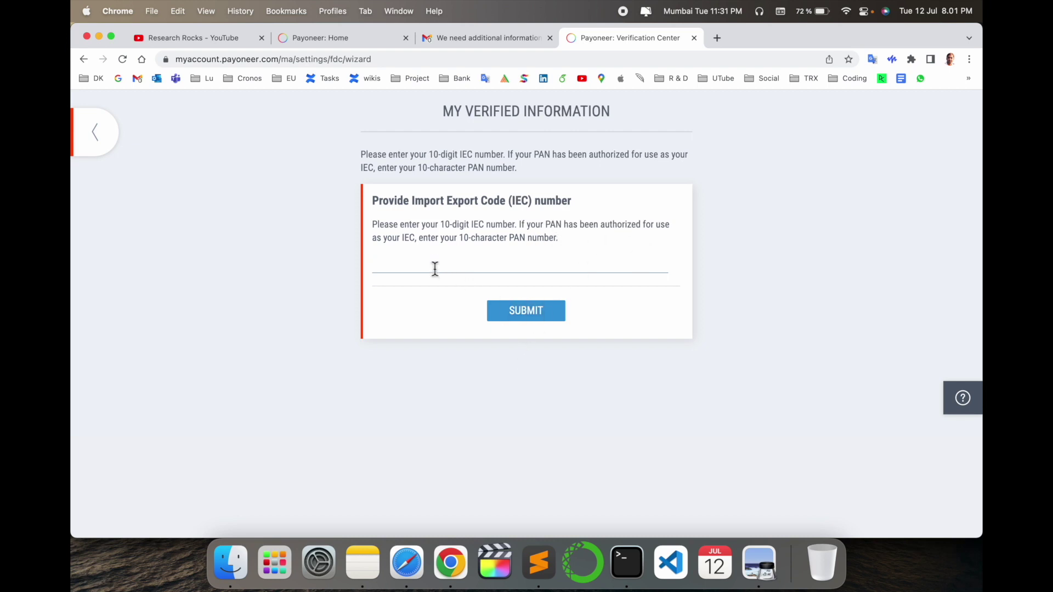
left_click(548, 319)
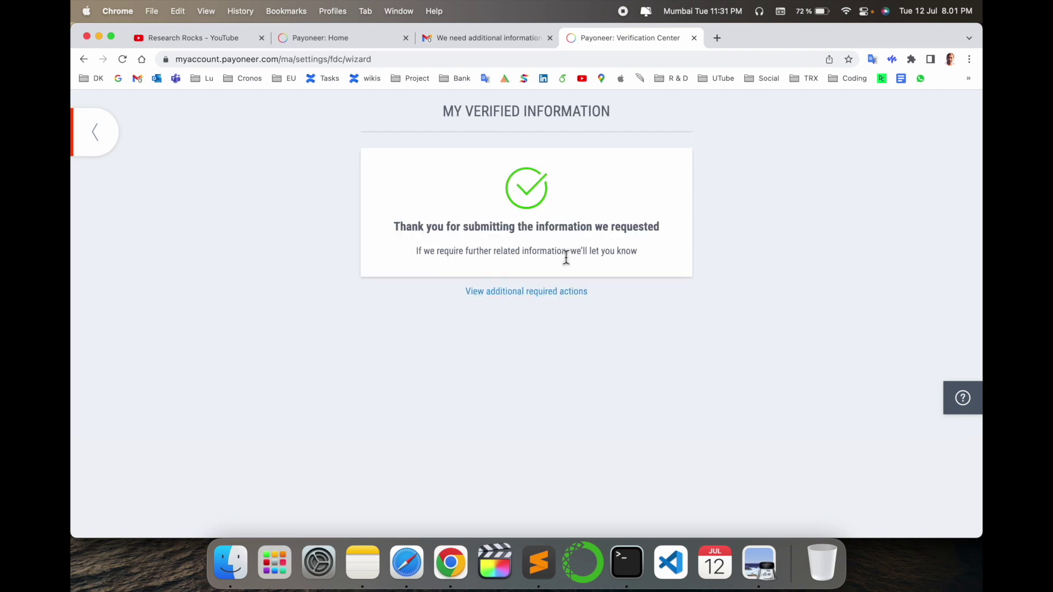
left_click(113, 141)
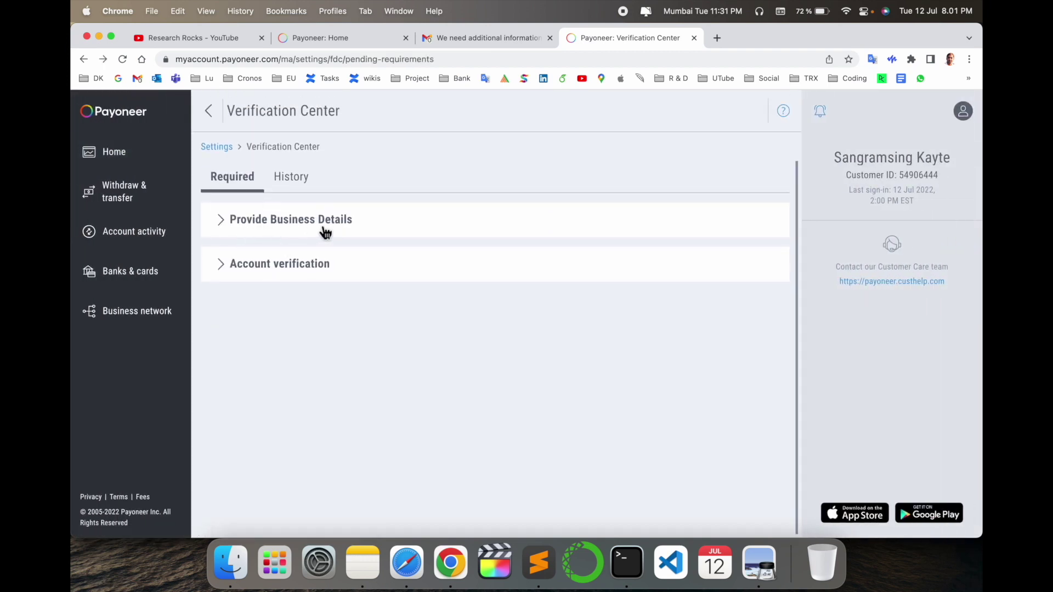
Step: Open the Business Details Questionnaire under the Provide Business Details requirement
left_click(326, 231)
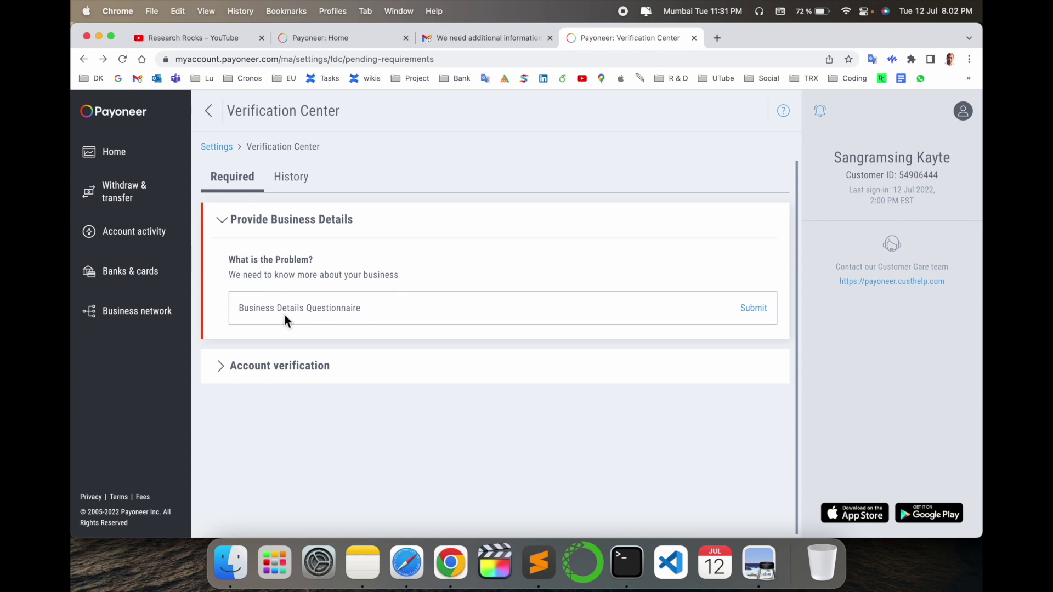
left_click(753, 309)
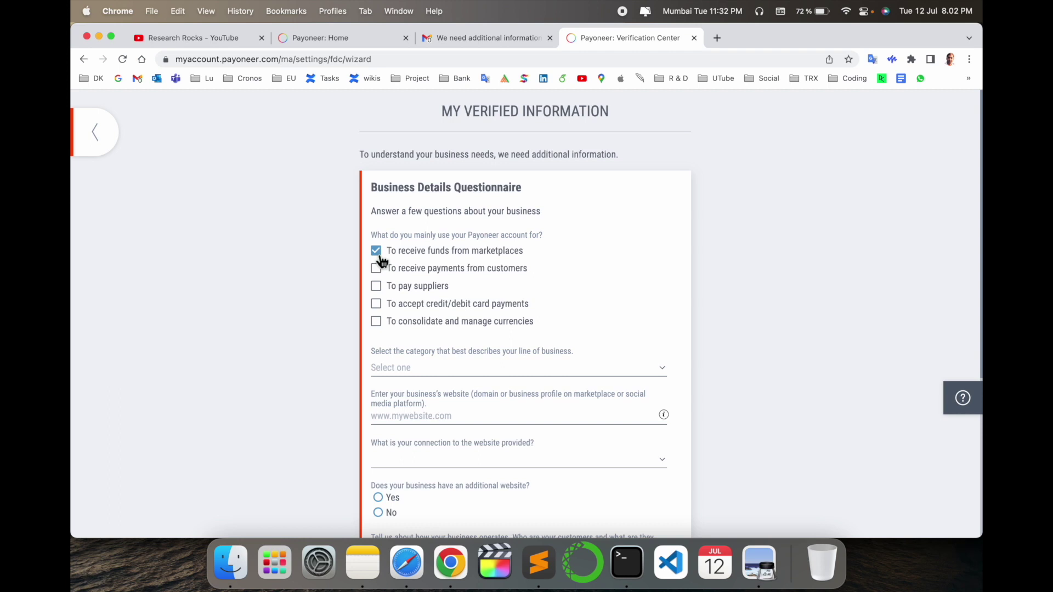
Step: Set the business category to Affiliate Marketing/Marketing Performance and state you own the website
scroll(383, 261, "down", 3)
left_click(418, 287)
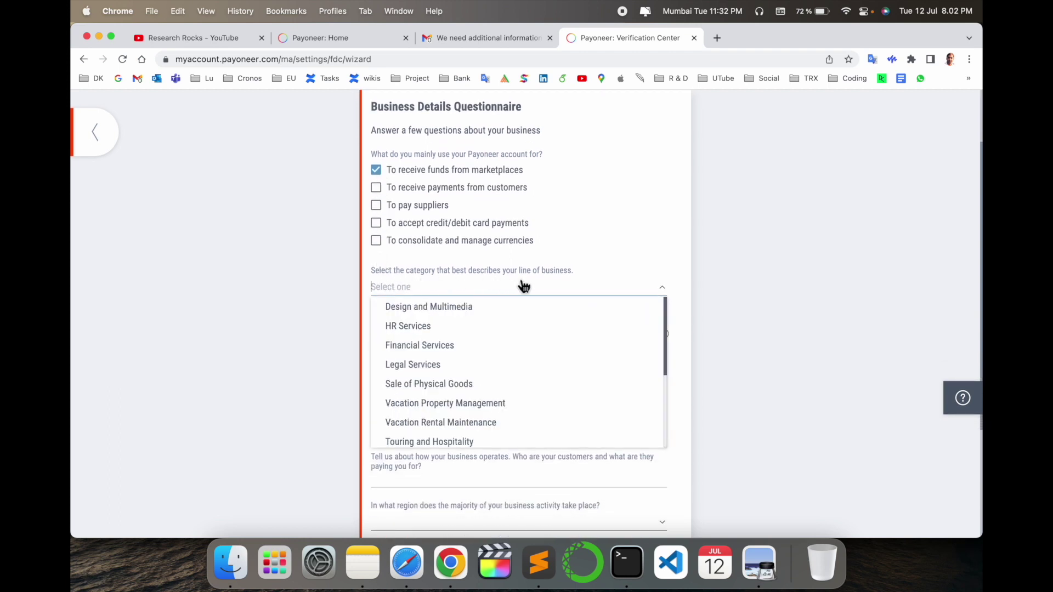
scroll(515, 338, "down", 1)
scroll(513, 340, "down", 1)
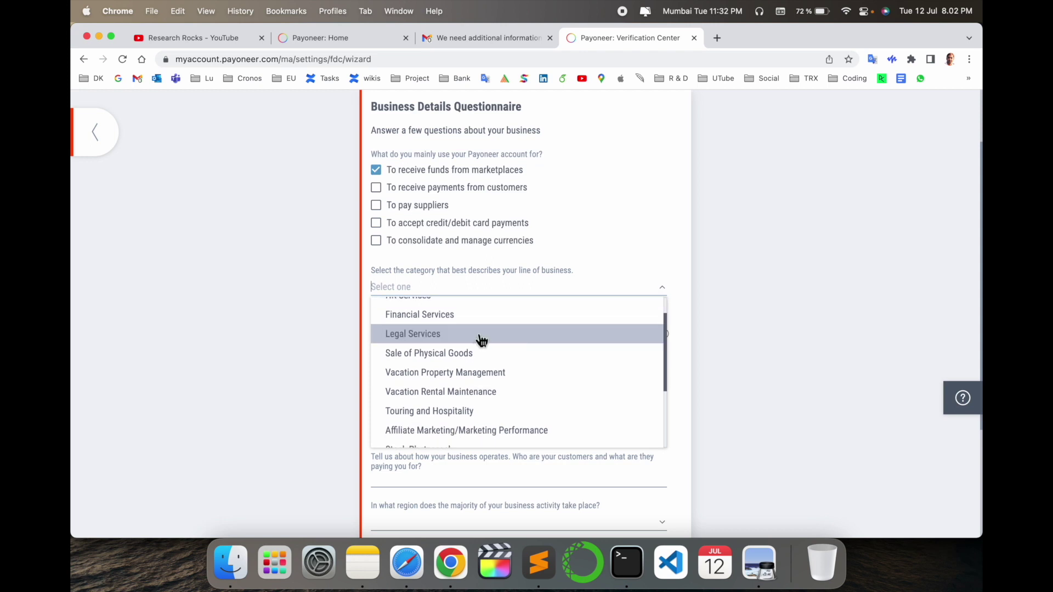
scroll(486, 337, "down", 2)
scroll(483, 339, "down", 1)
left_click(469, 360)
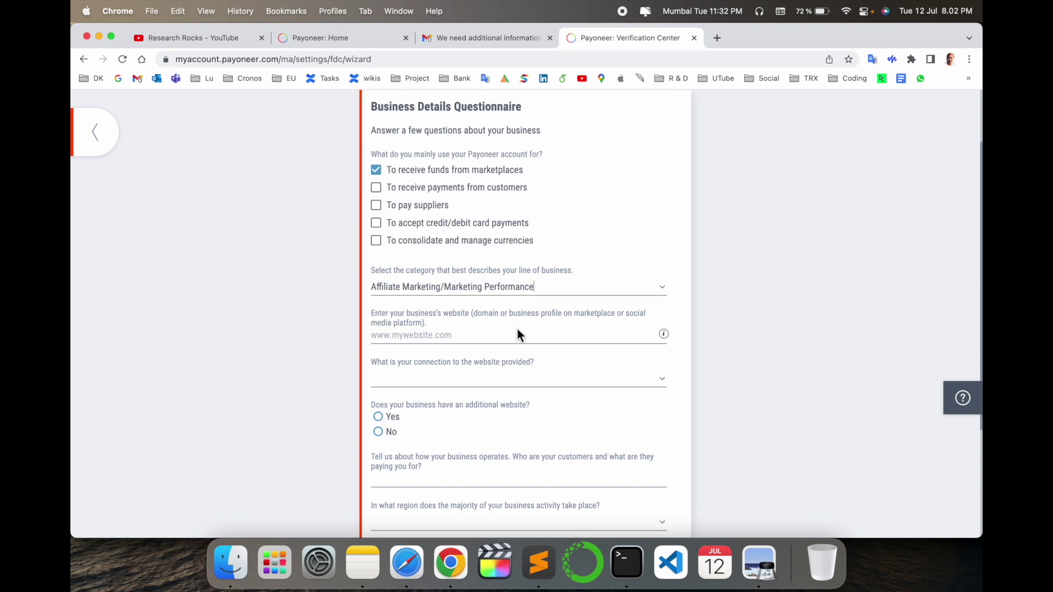
scroll(518, 329, "down", 2)
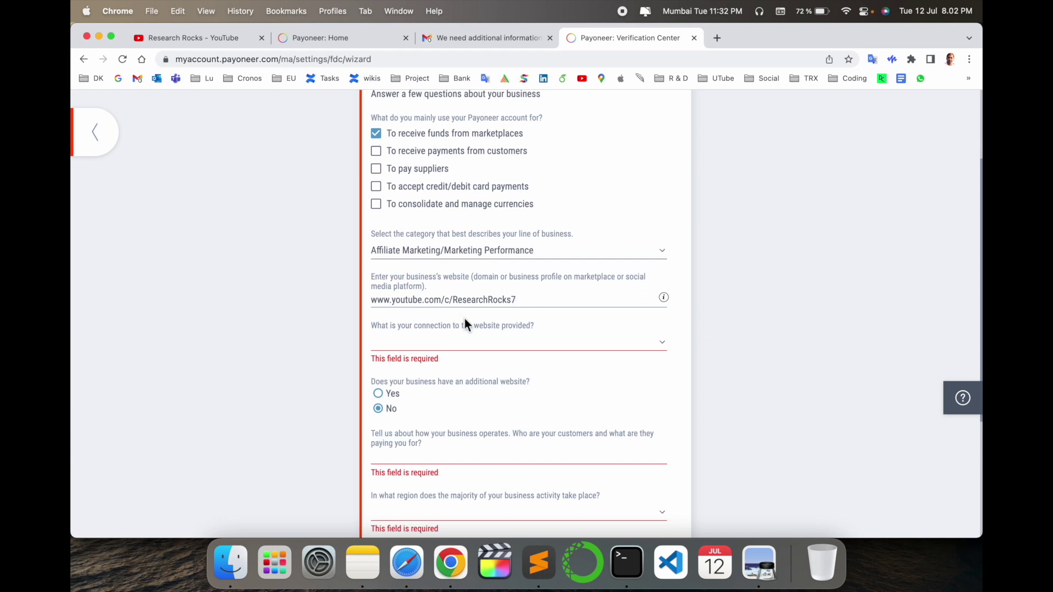
left_click(426, 344)
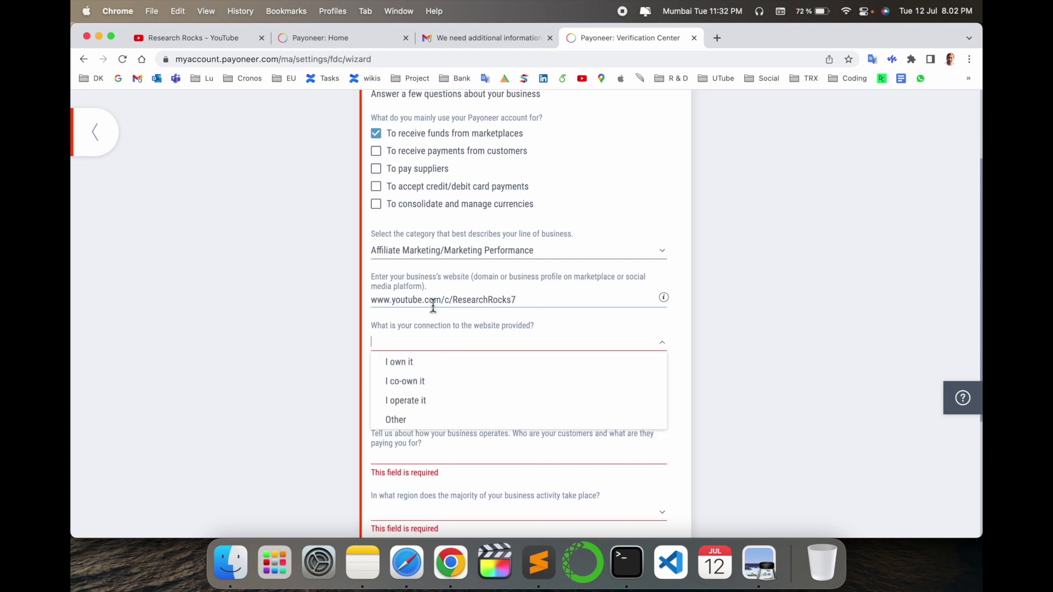
left_click(424, 367)
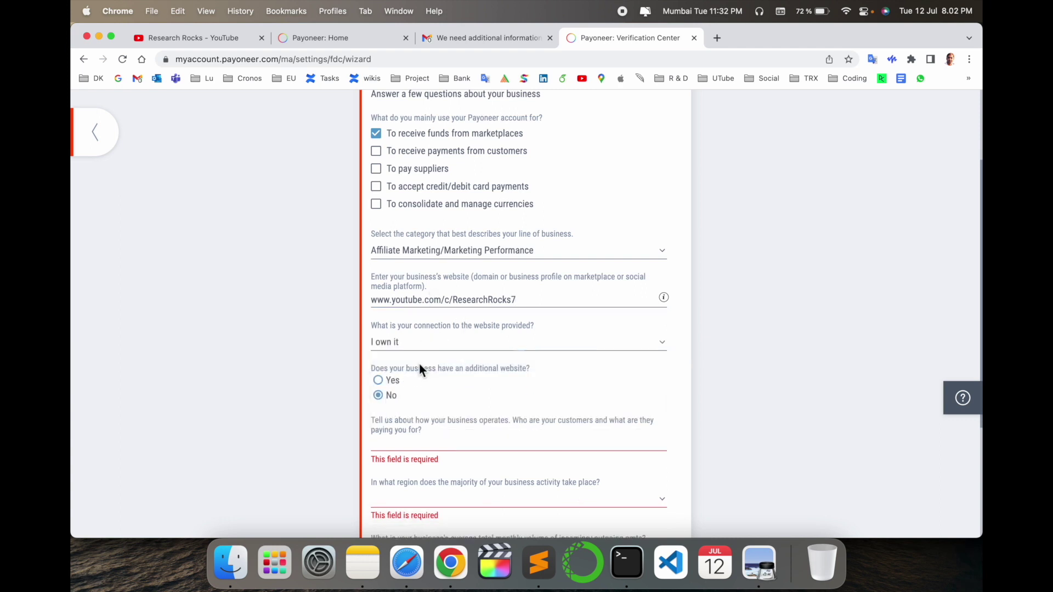
scroll(419, 363, "down", 3)
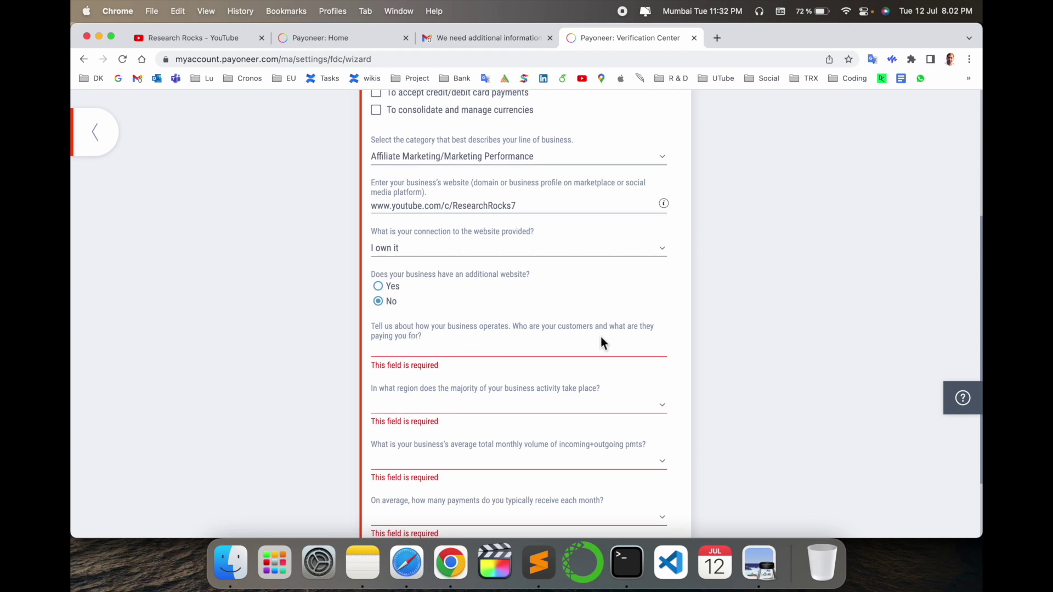
Step: Describe the business as 'me', choose Asia Pacific, 0-$5,000 and a payments-per-month range, and submit
left_click(400, 351)
type("me")
scroll(409, 334, "down", 2)
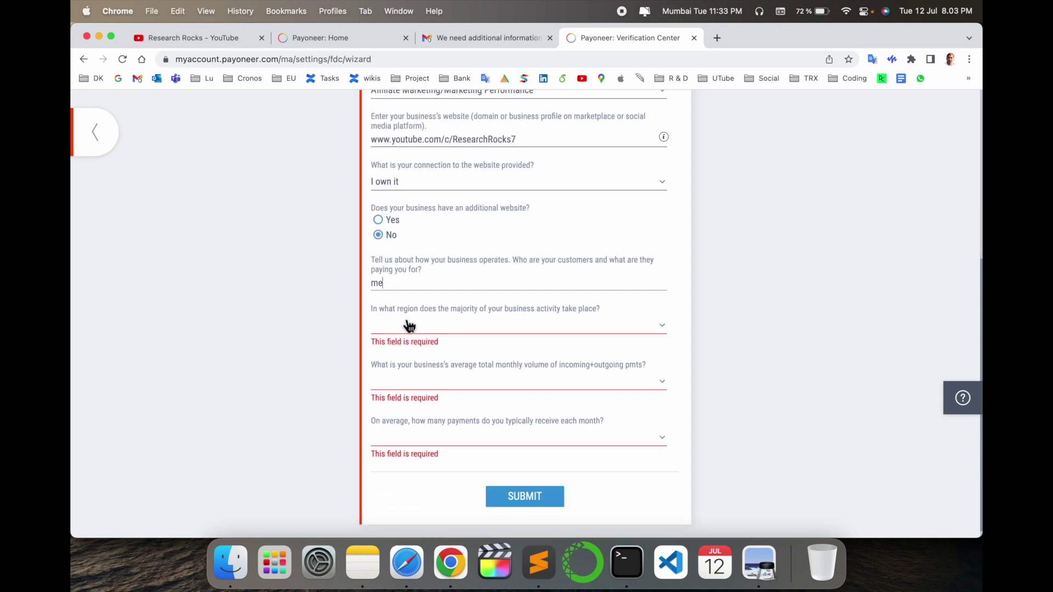
left_click(457, 335)
left_click(437, 368)
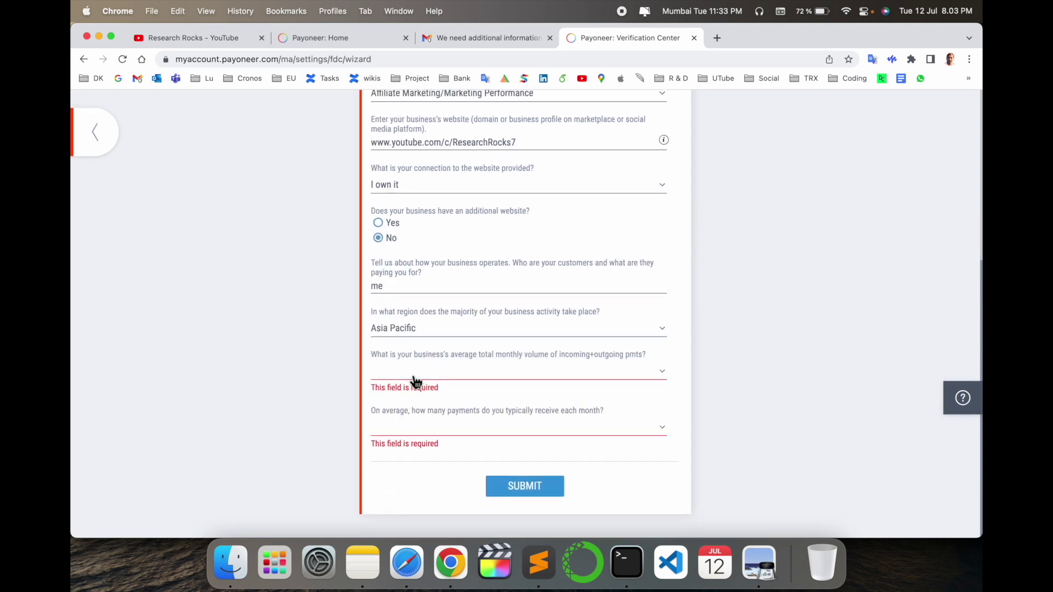
left_click(423, 373)
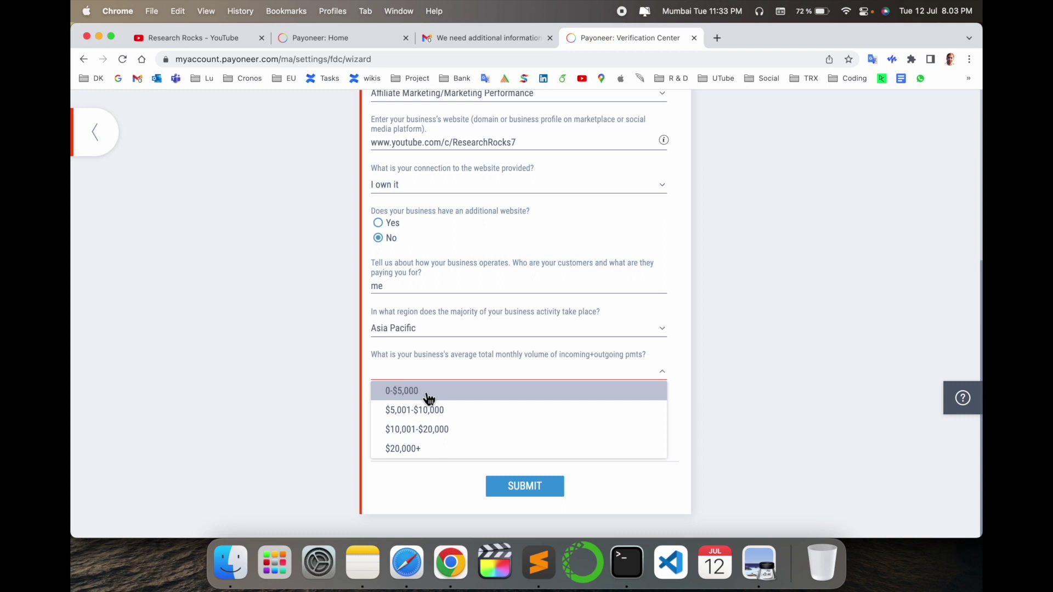
left_click(429, 397)
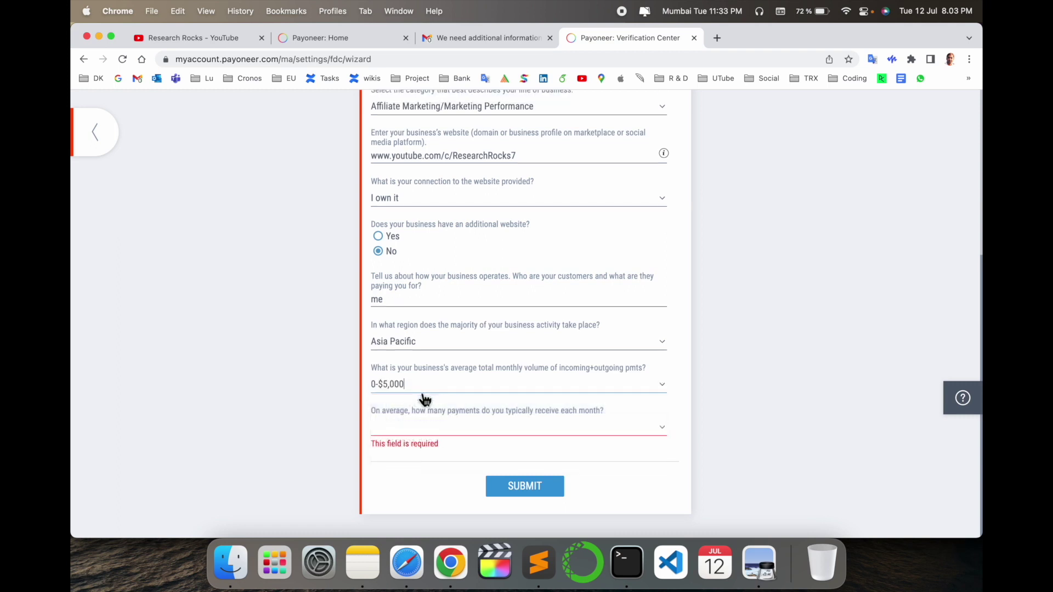
left_click(449, 428)
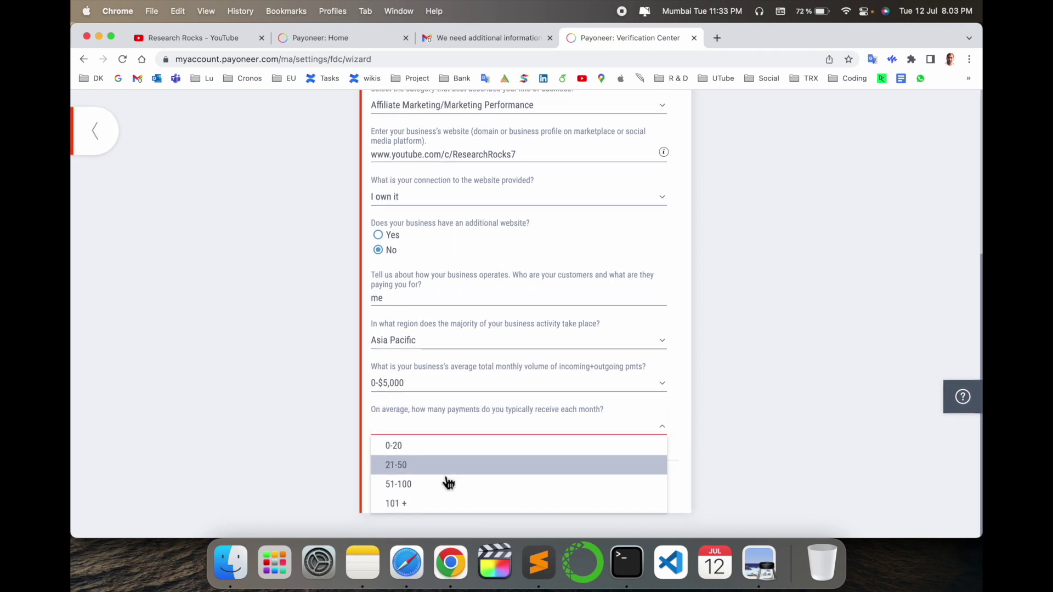
left_click(421, 468)
left_click(526, 487)
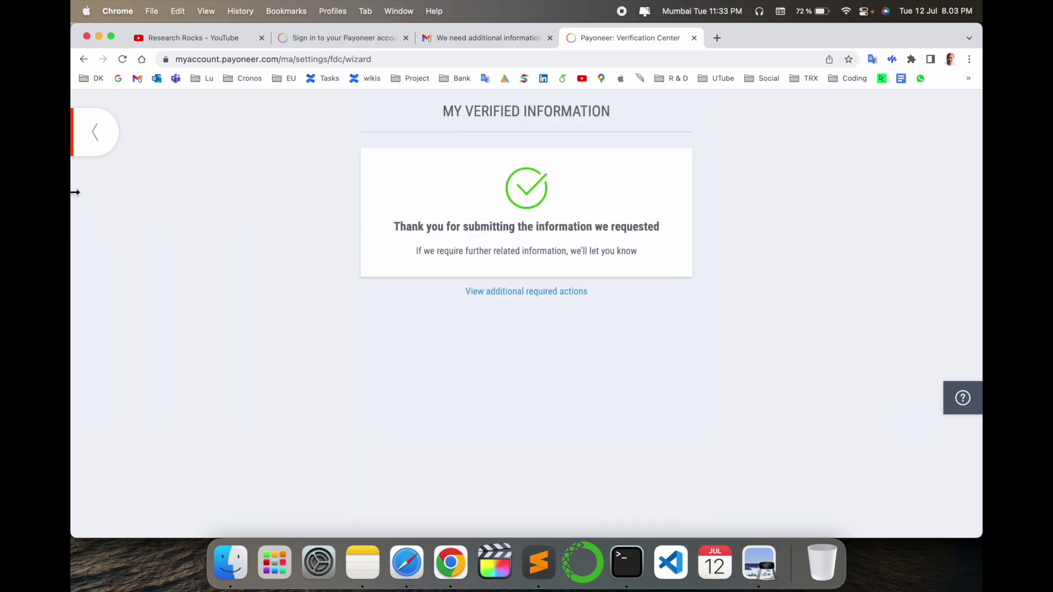
Step: Submit Bank Statement.pdf as a bank document for the address verification requirement
left_click(102, 145)
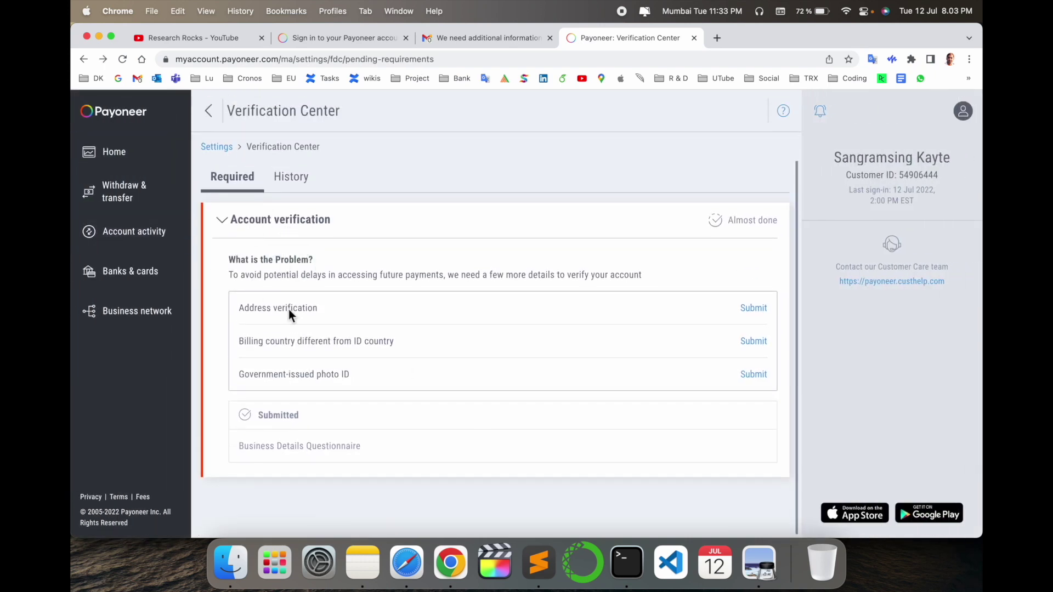
left_click(764, 309)
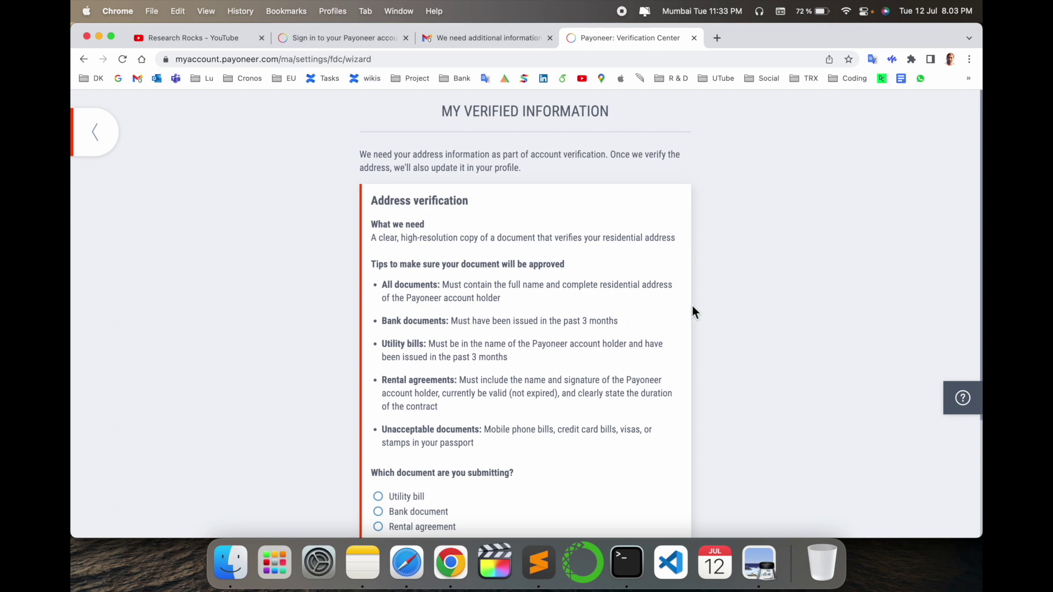
scroll(493, 301, "down", 4)
scroll(428, 420, "down", 1)
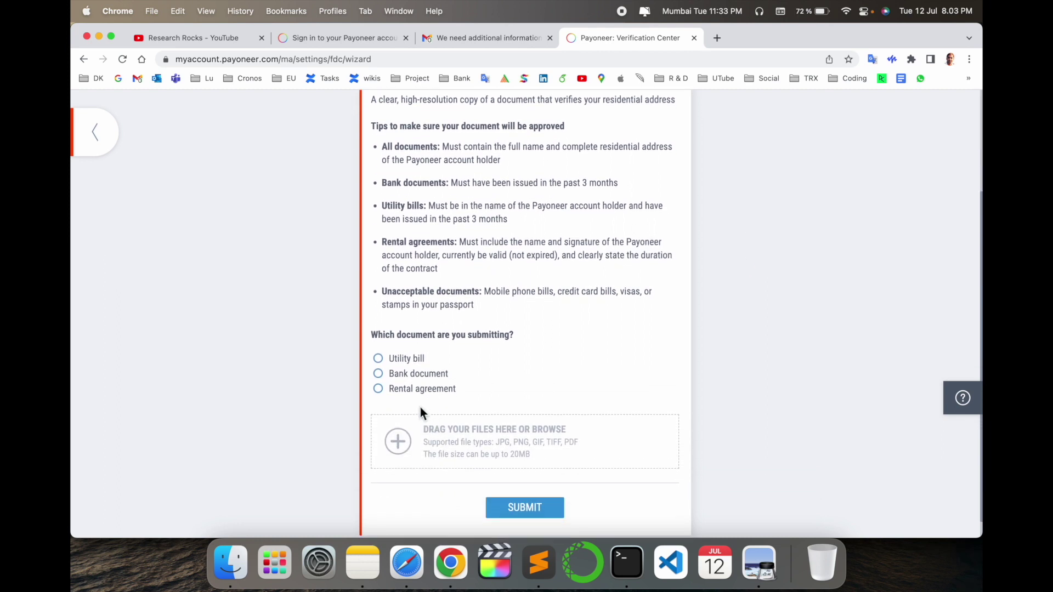
scroll(434, 263, "up", 2)
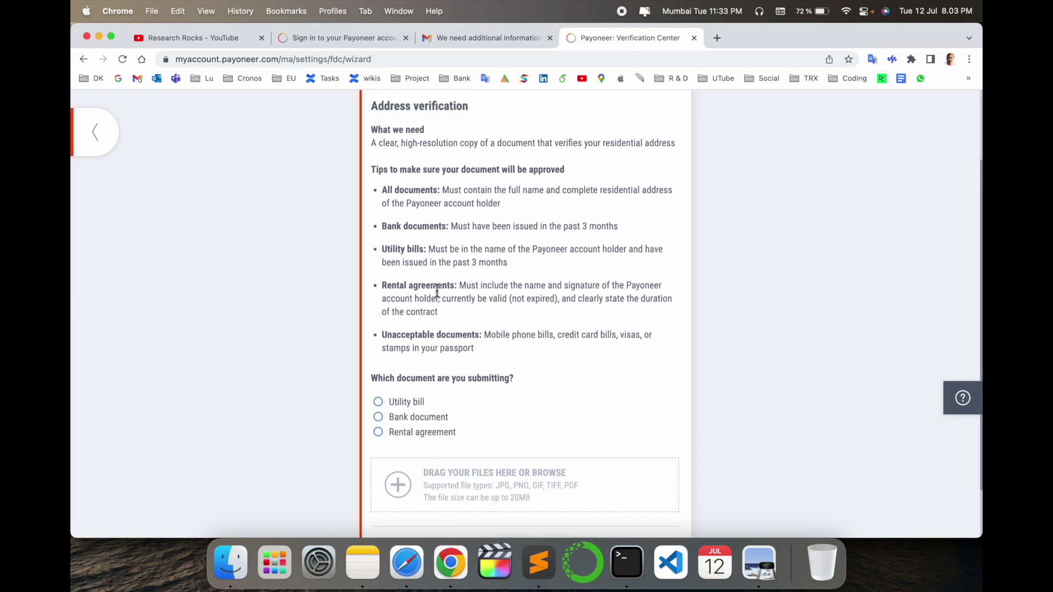
scroll(449, 307, "down", 3)
left_click(386, 363)
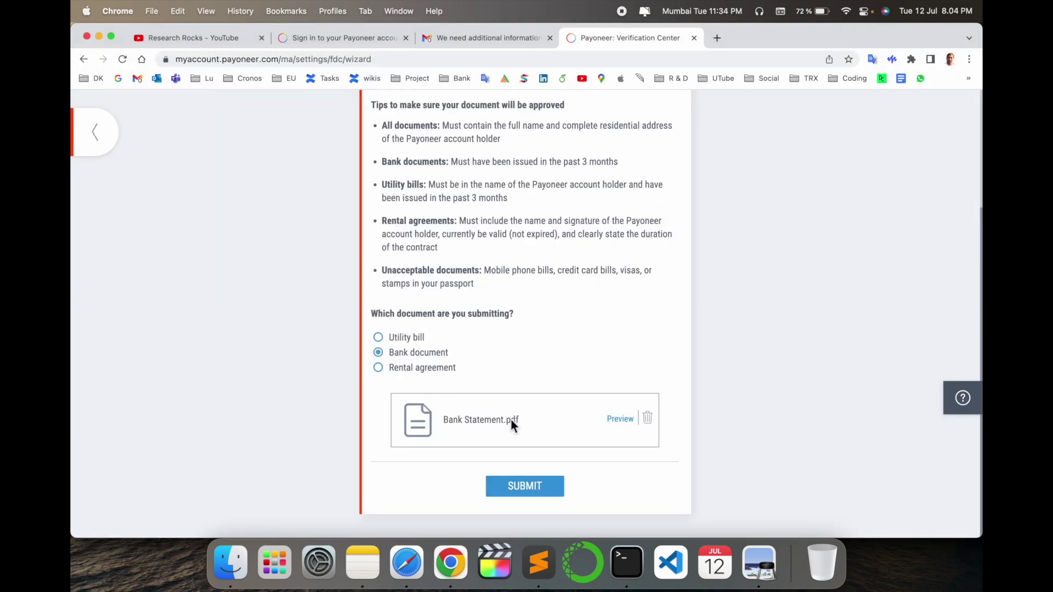
left_click(530, 488)
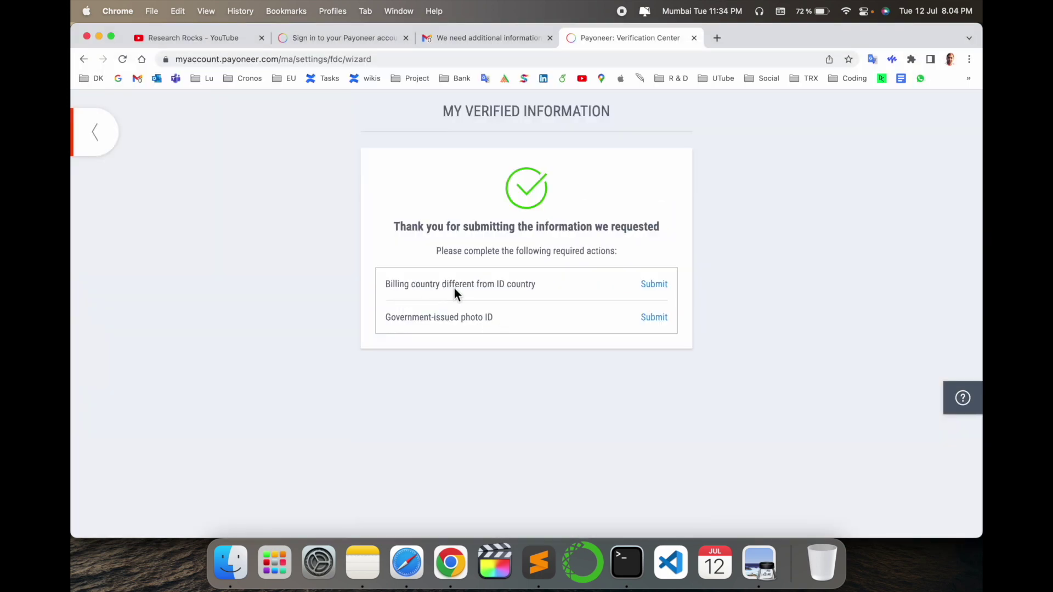
Step: Submit Passport copy.jpg as an India-issued passport for the billing country requirement
left_click(656, 288)
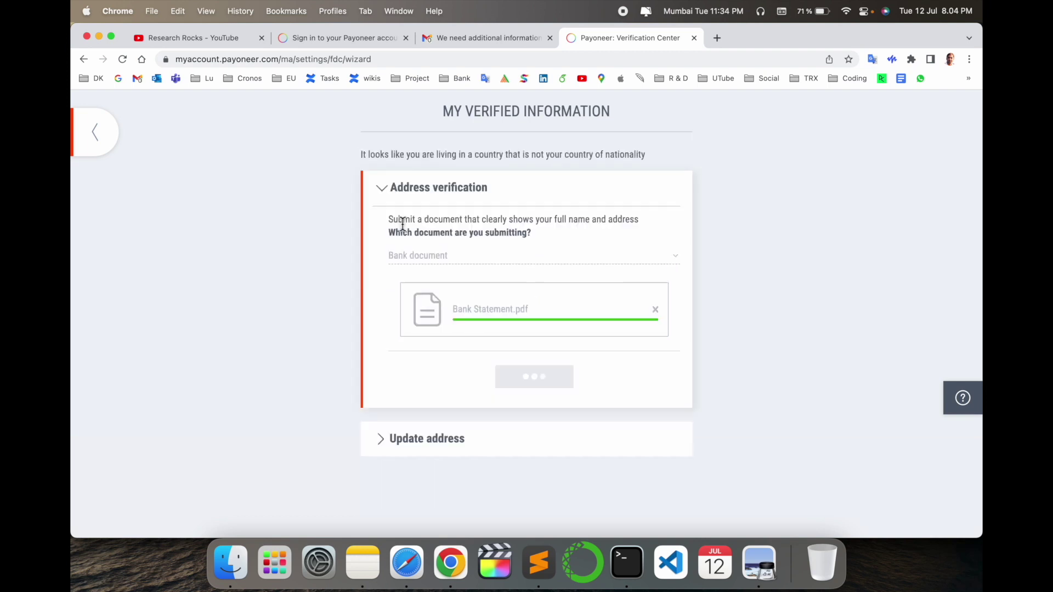
scroll(450, 340, "down", 5)
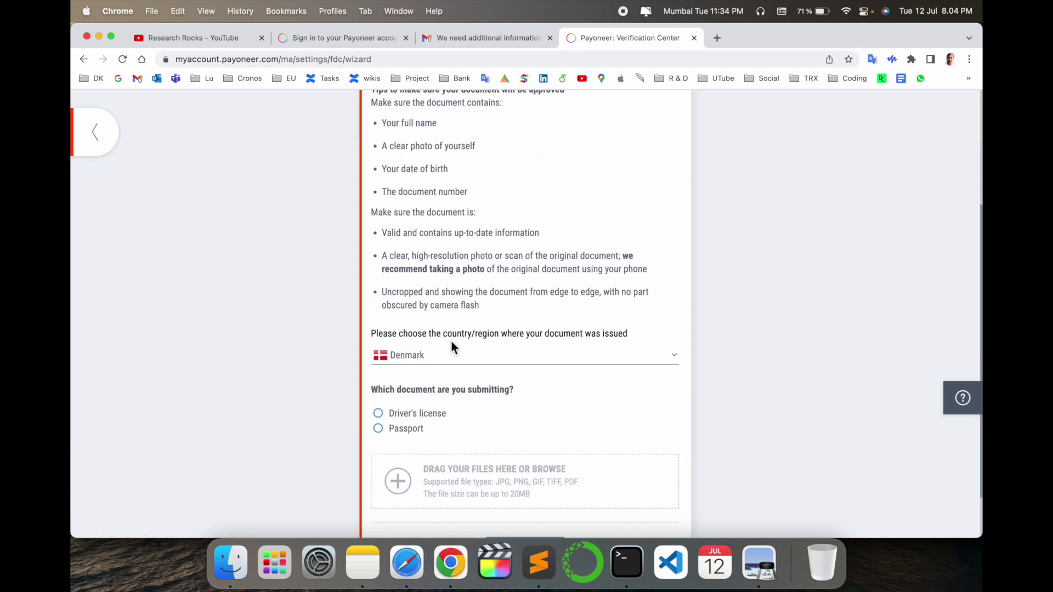
scroll(454, 340, "down", 2)
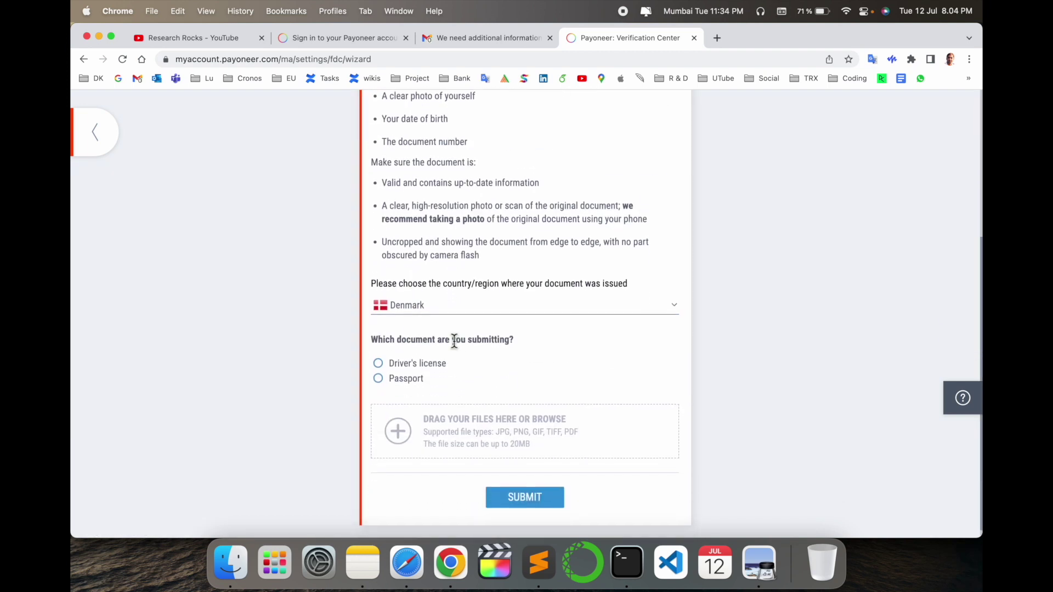
left_click(383, 381)
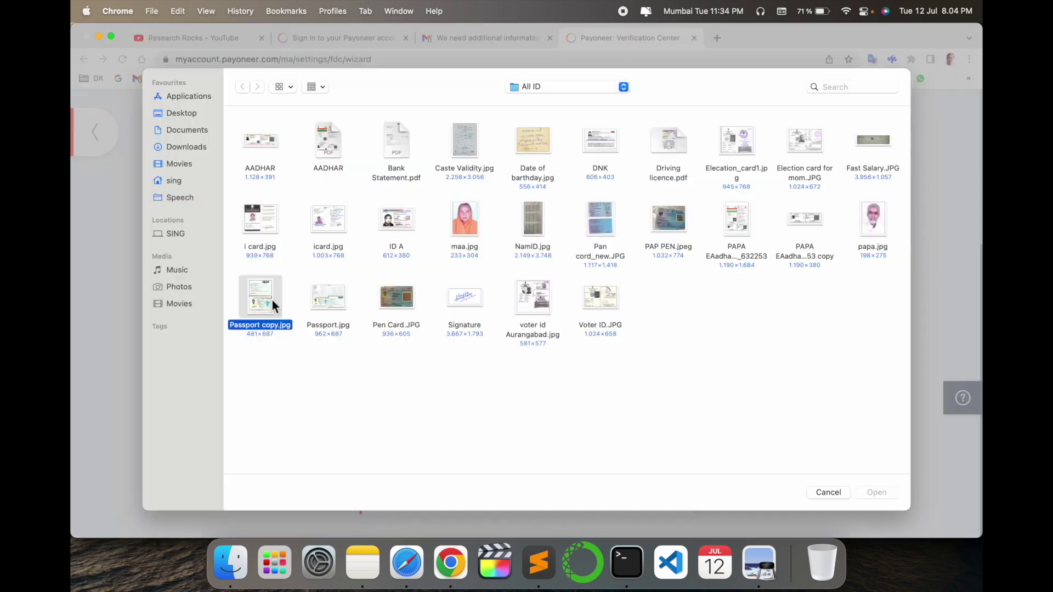
left_click(673, 295)
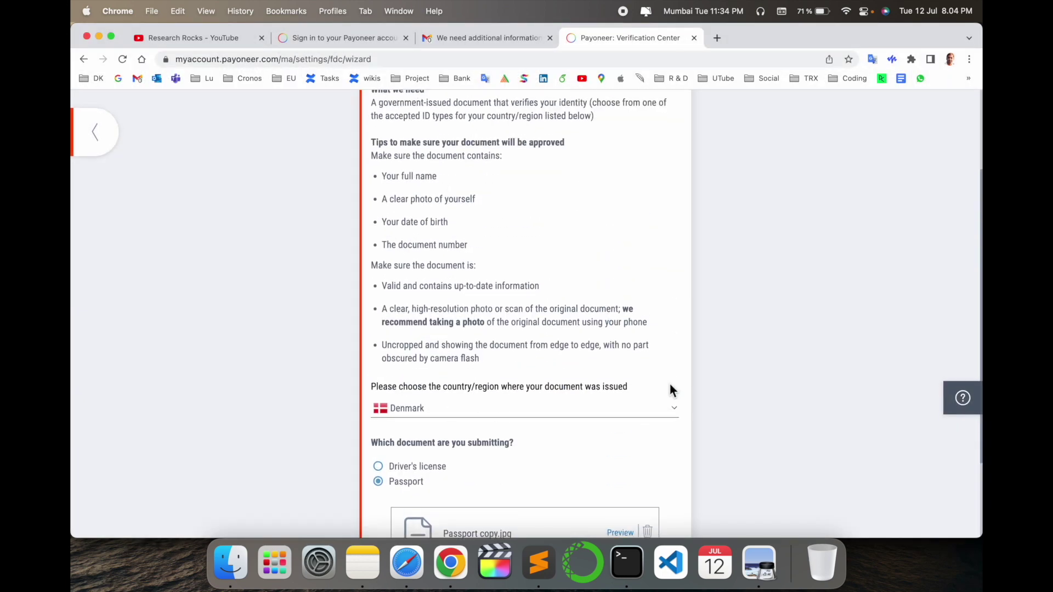
type("ind")
left_click(486, 344)
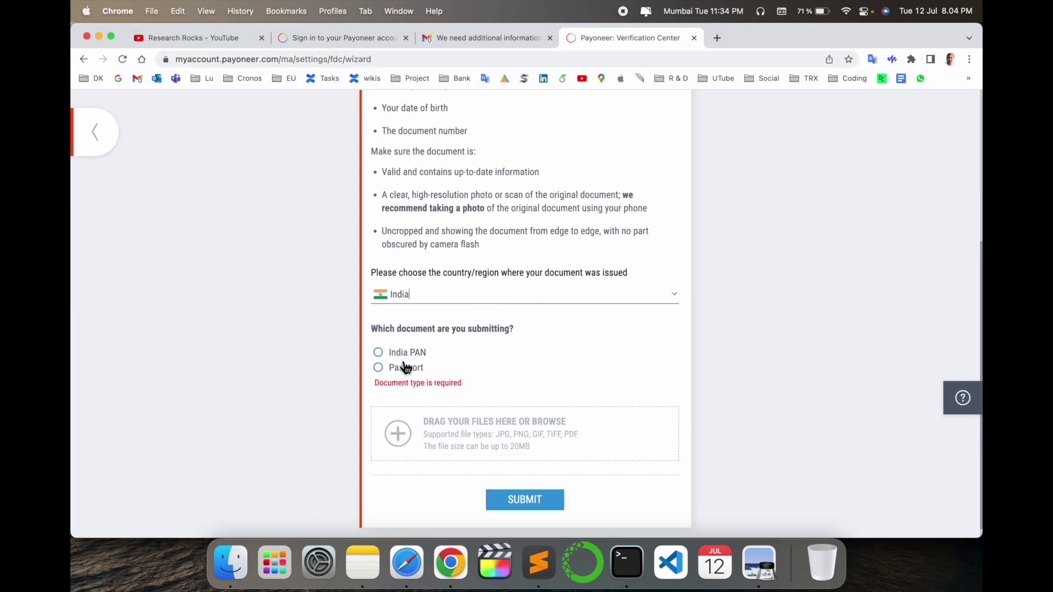
left_click(378, 368)
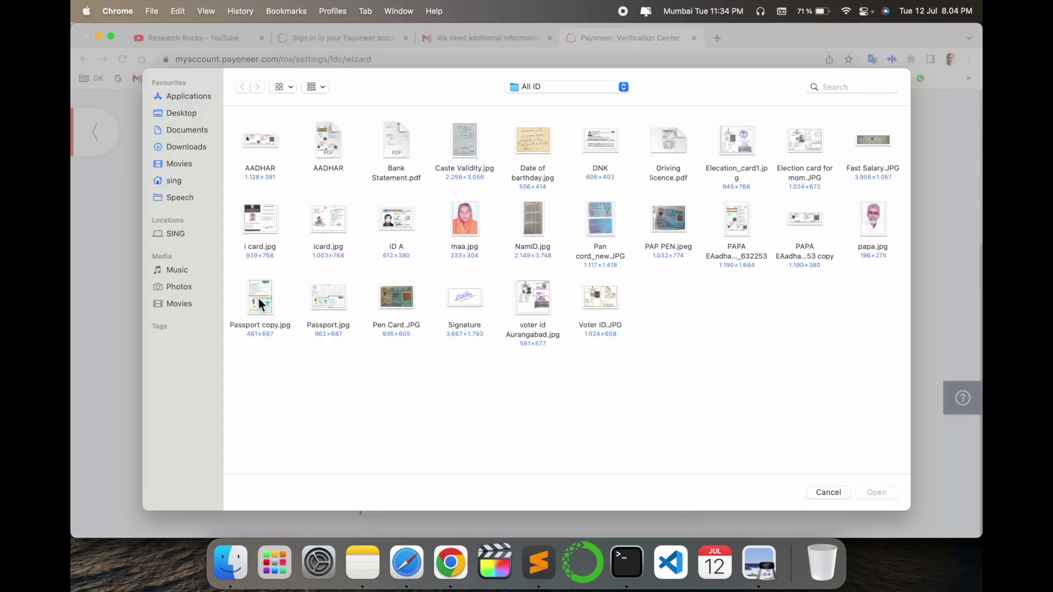
double_click(258, 301)
left_click(527, 487)
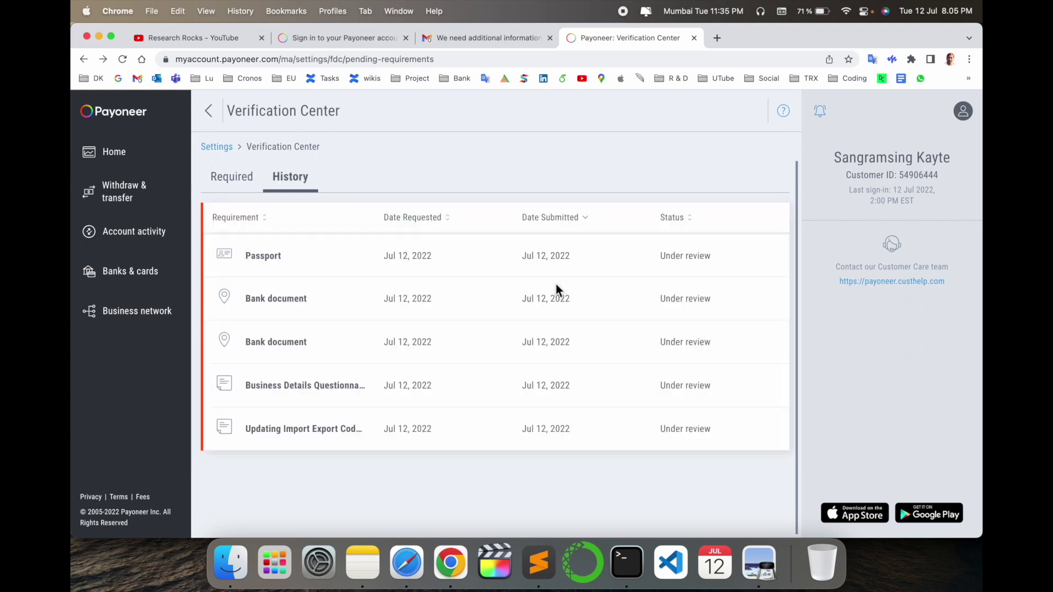
Step: Open the empty Transactions list under Account activity
left_click(146, 252)
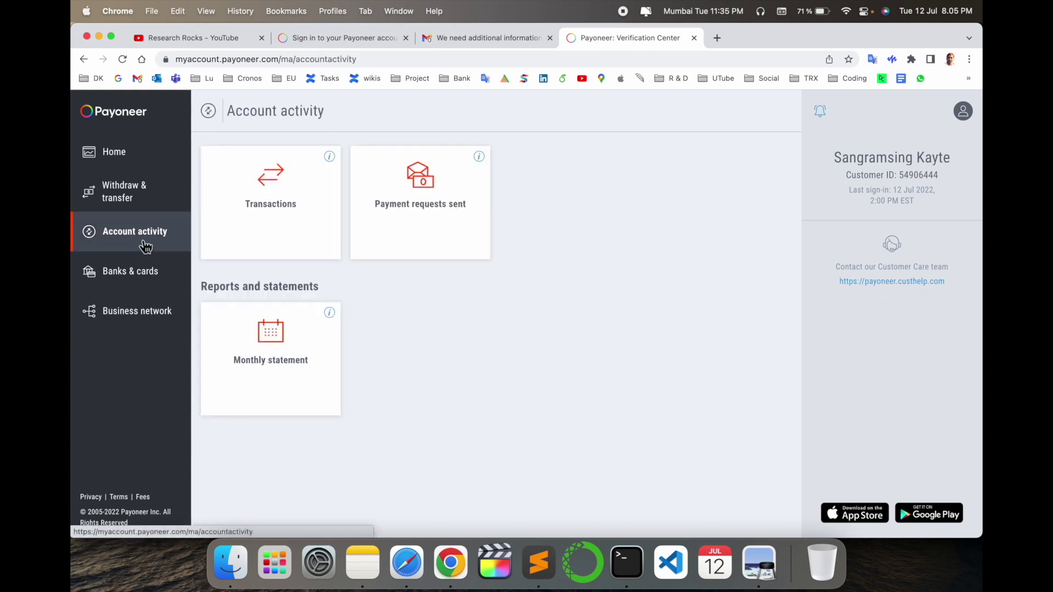
left_click(282, 207)
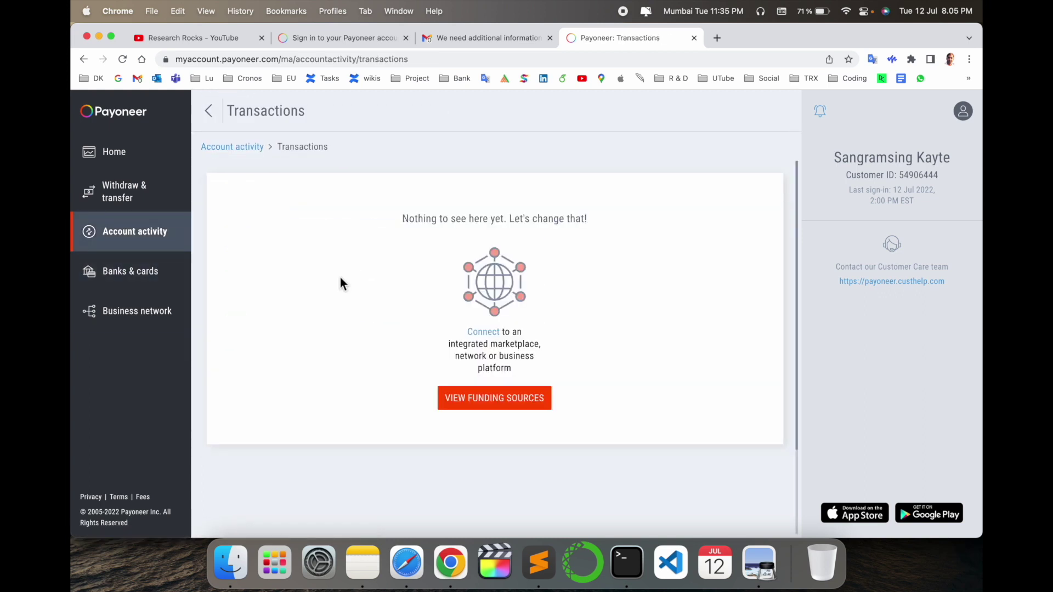
Step: Review the approved ICICI Bank account details and recipient accounts under Banks & cards
left_click(170, 277)
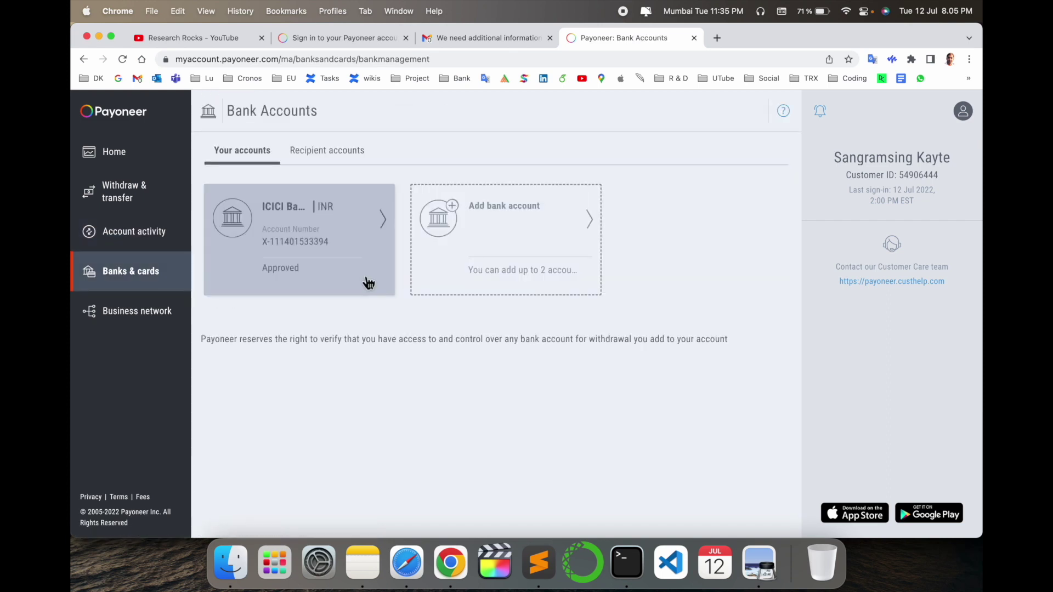
left_click(287, 279)
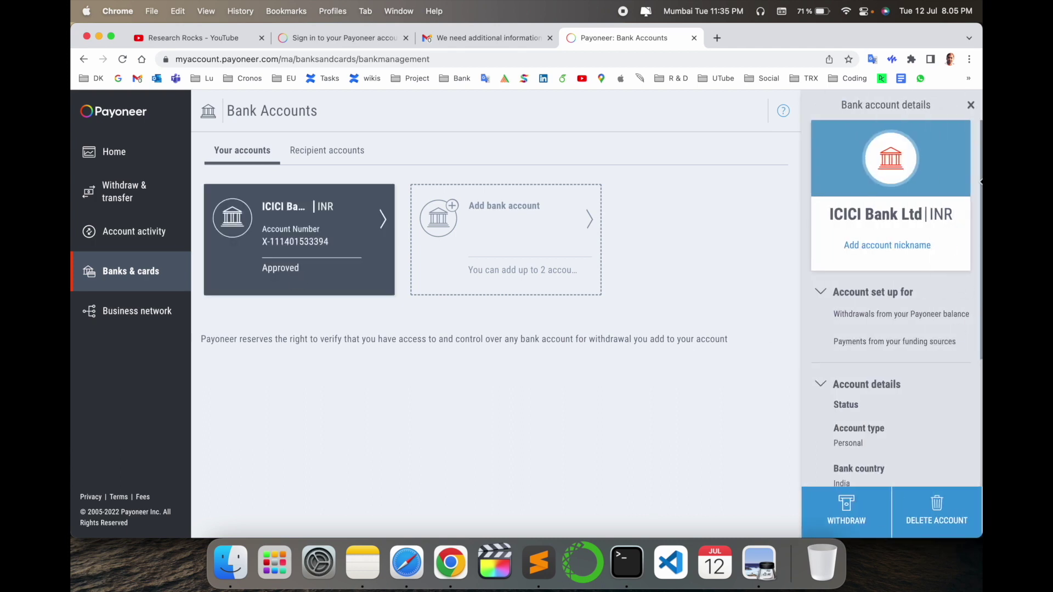
left_click(970, 105)
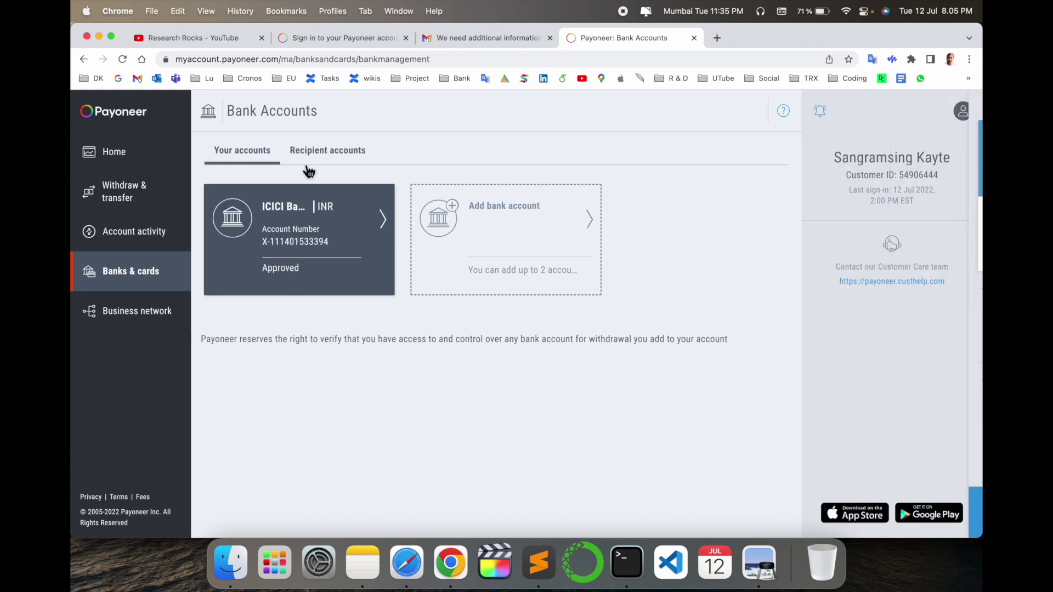
left_click(364, 163)
left_click(218, 152)
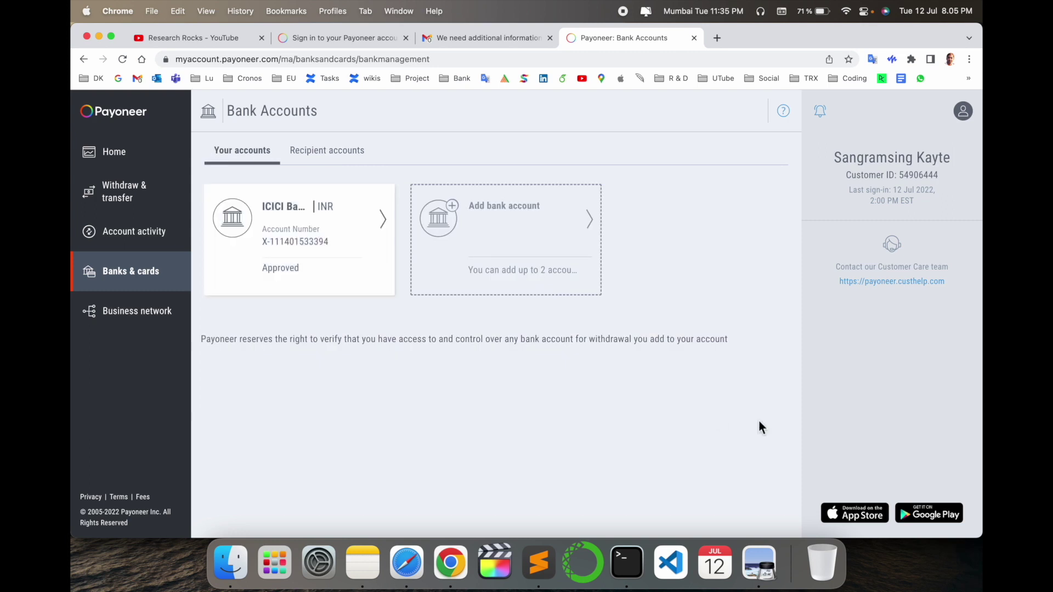